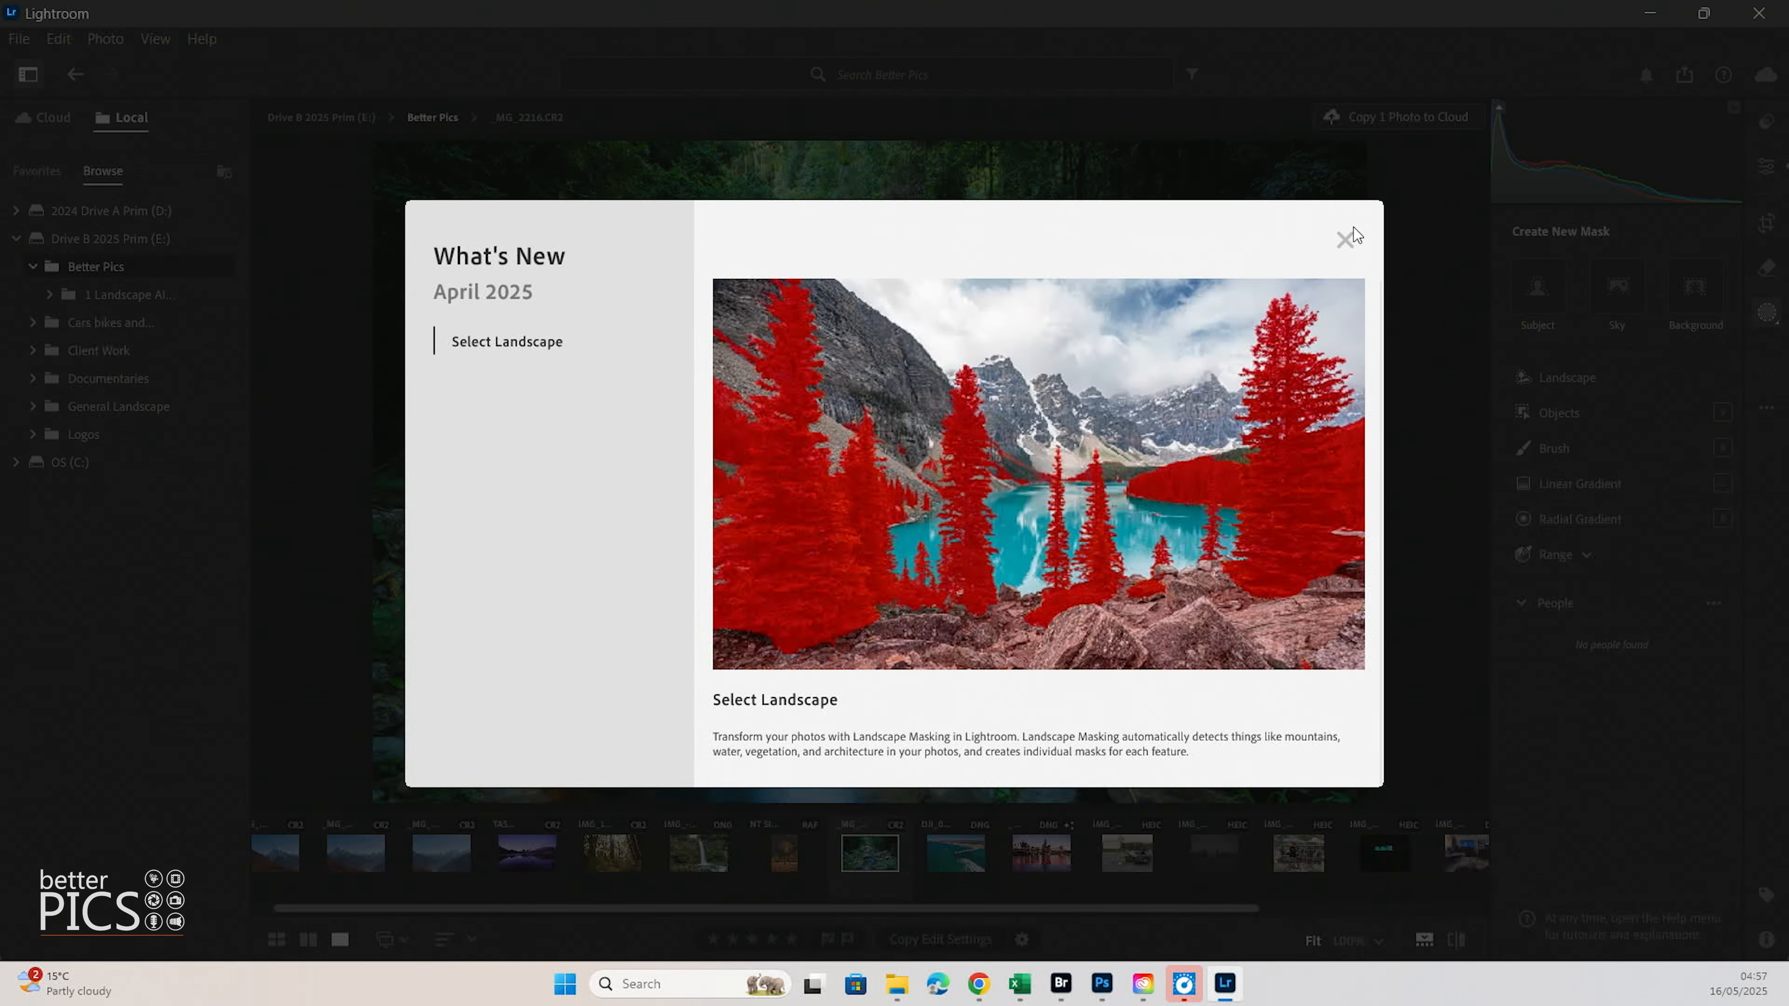
- Create separate landscape masks for Mountains, Vegetation, Water and Natural Ground on the creek photo
left_click(1345, 241)
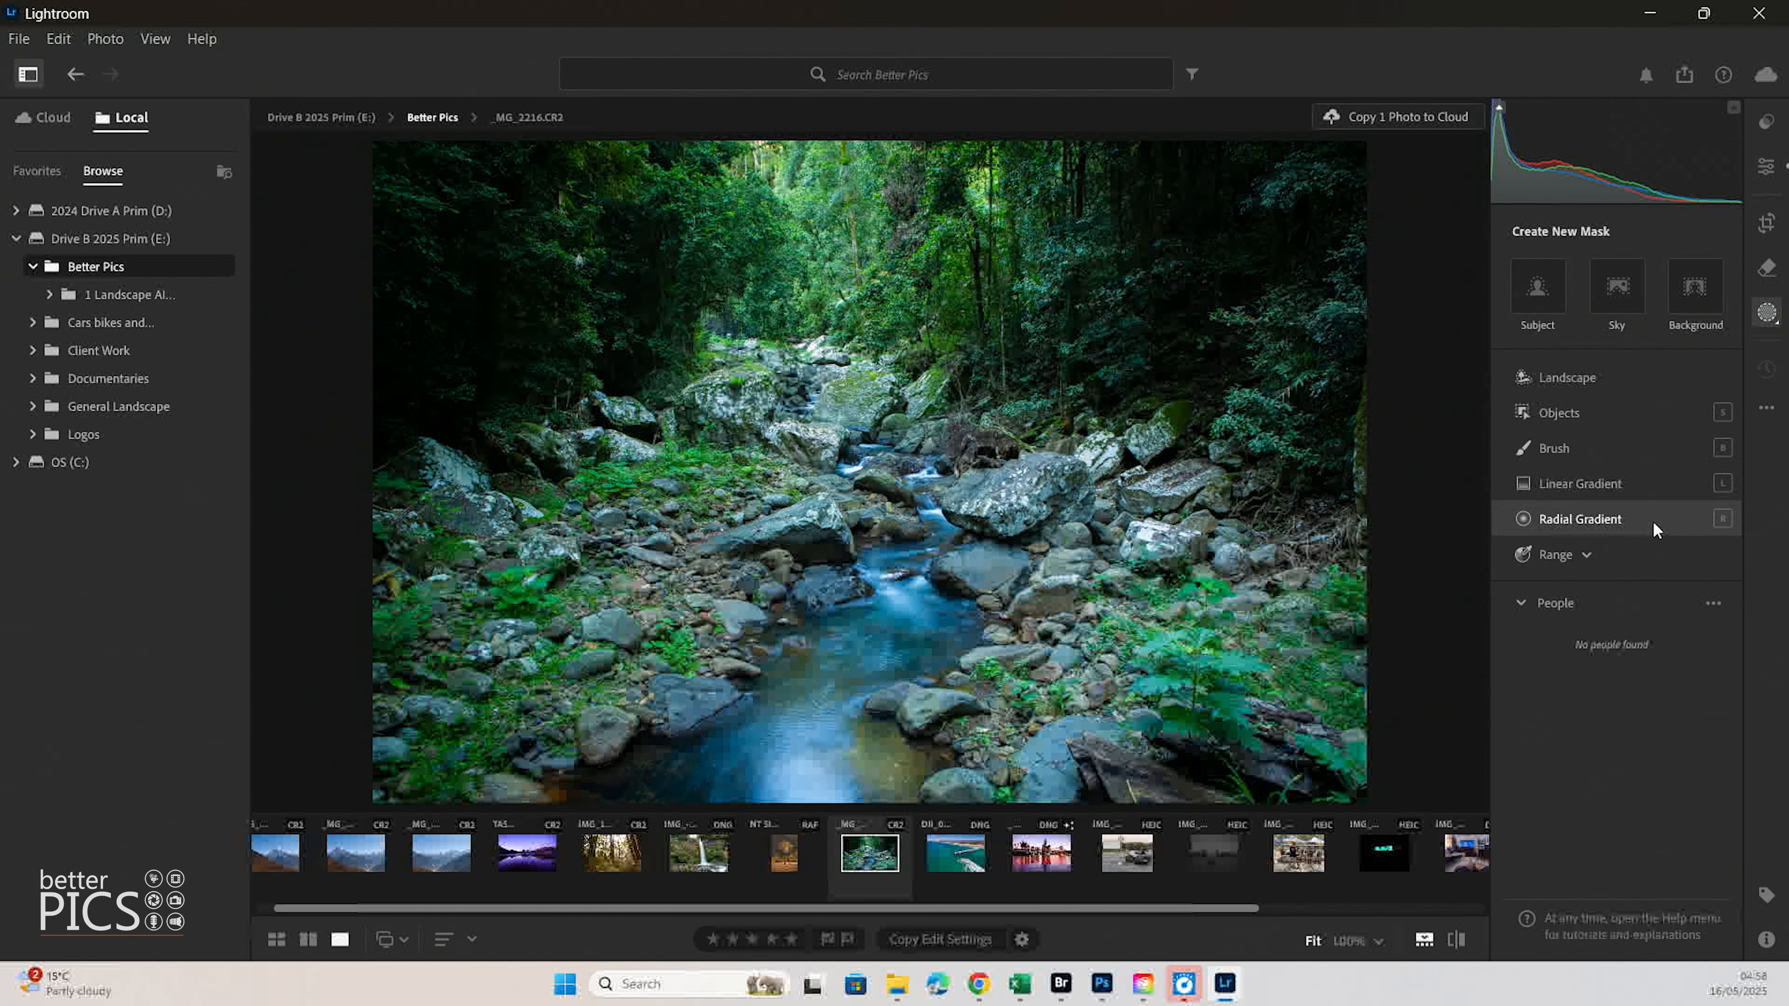
left_click(1573, 375)
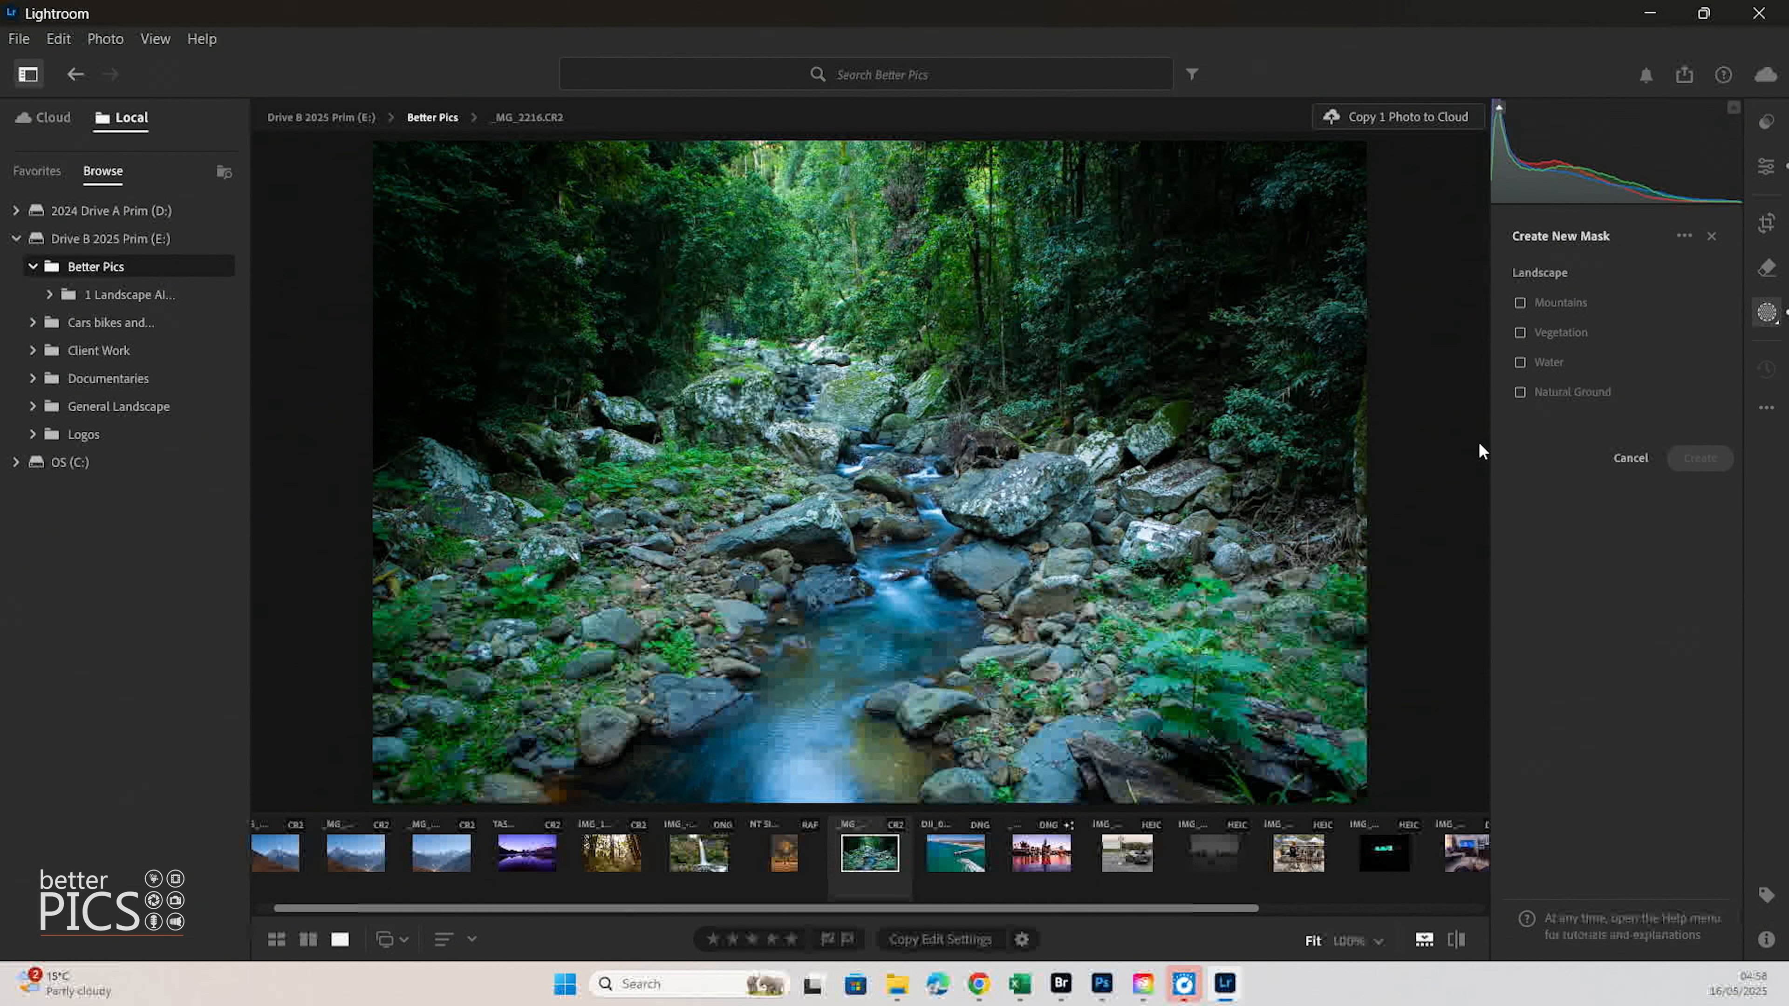
left_click(1520, 392)
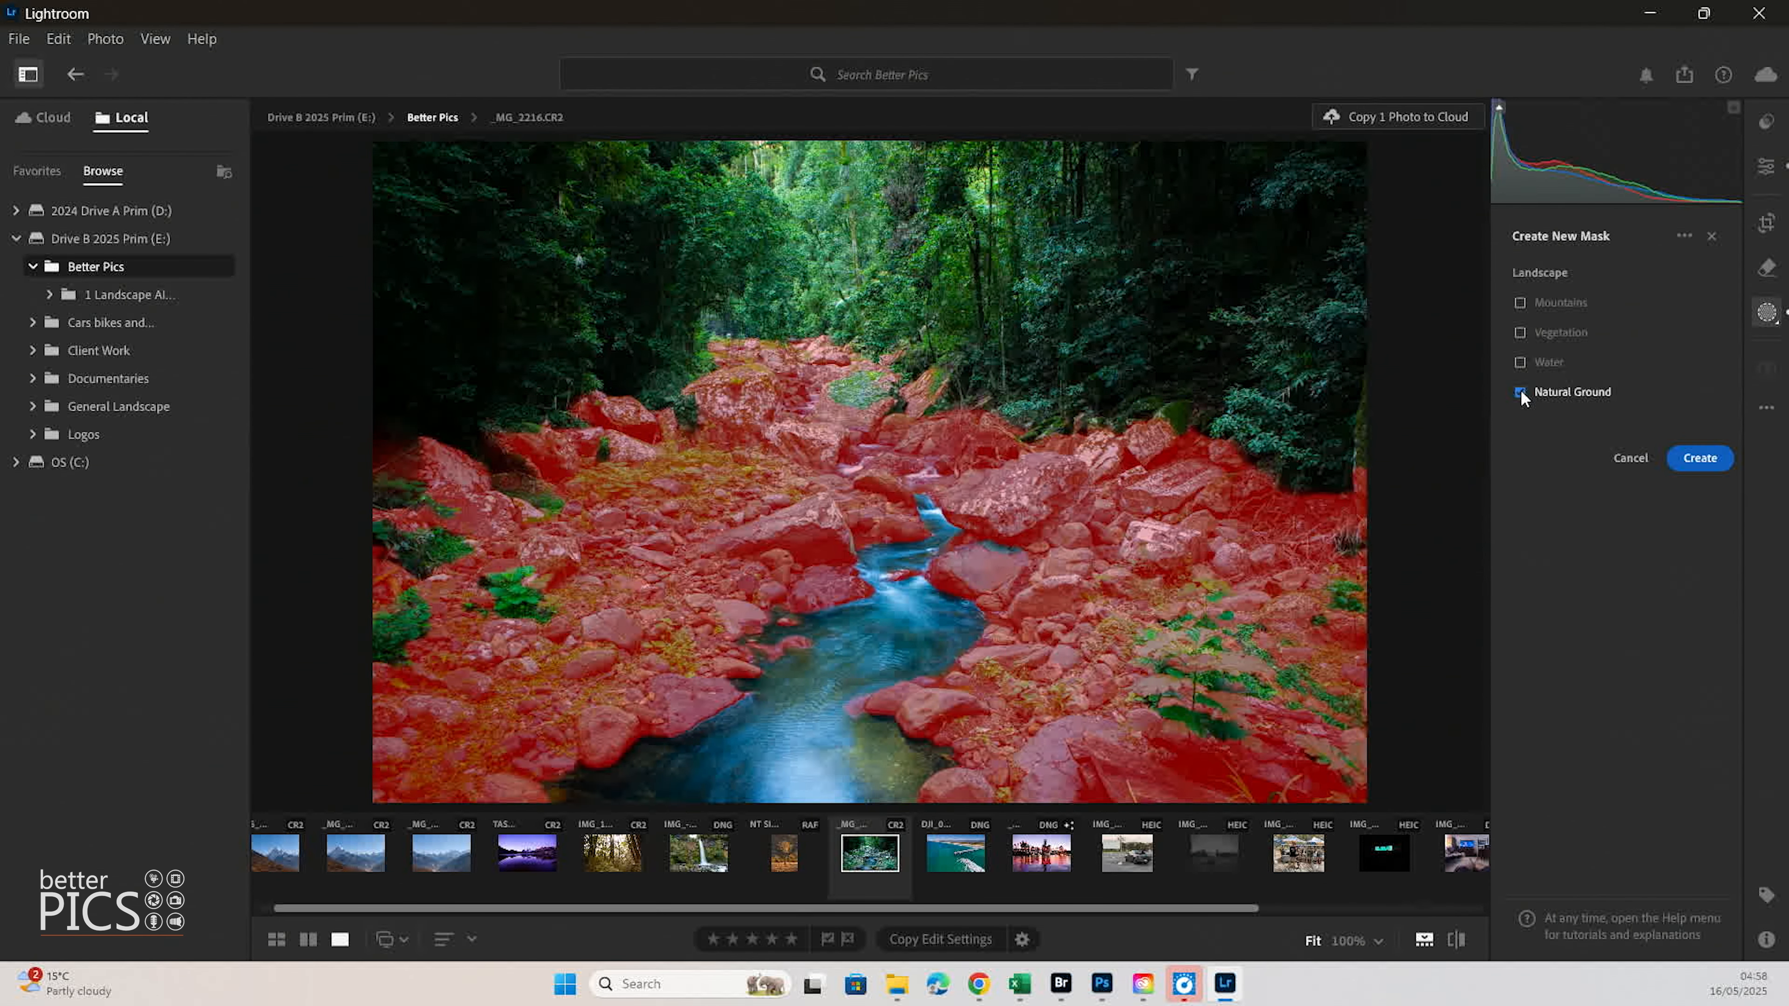
left_click(1519, 362)
left_click(1520, 332)
left_click(1520, 303)
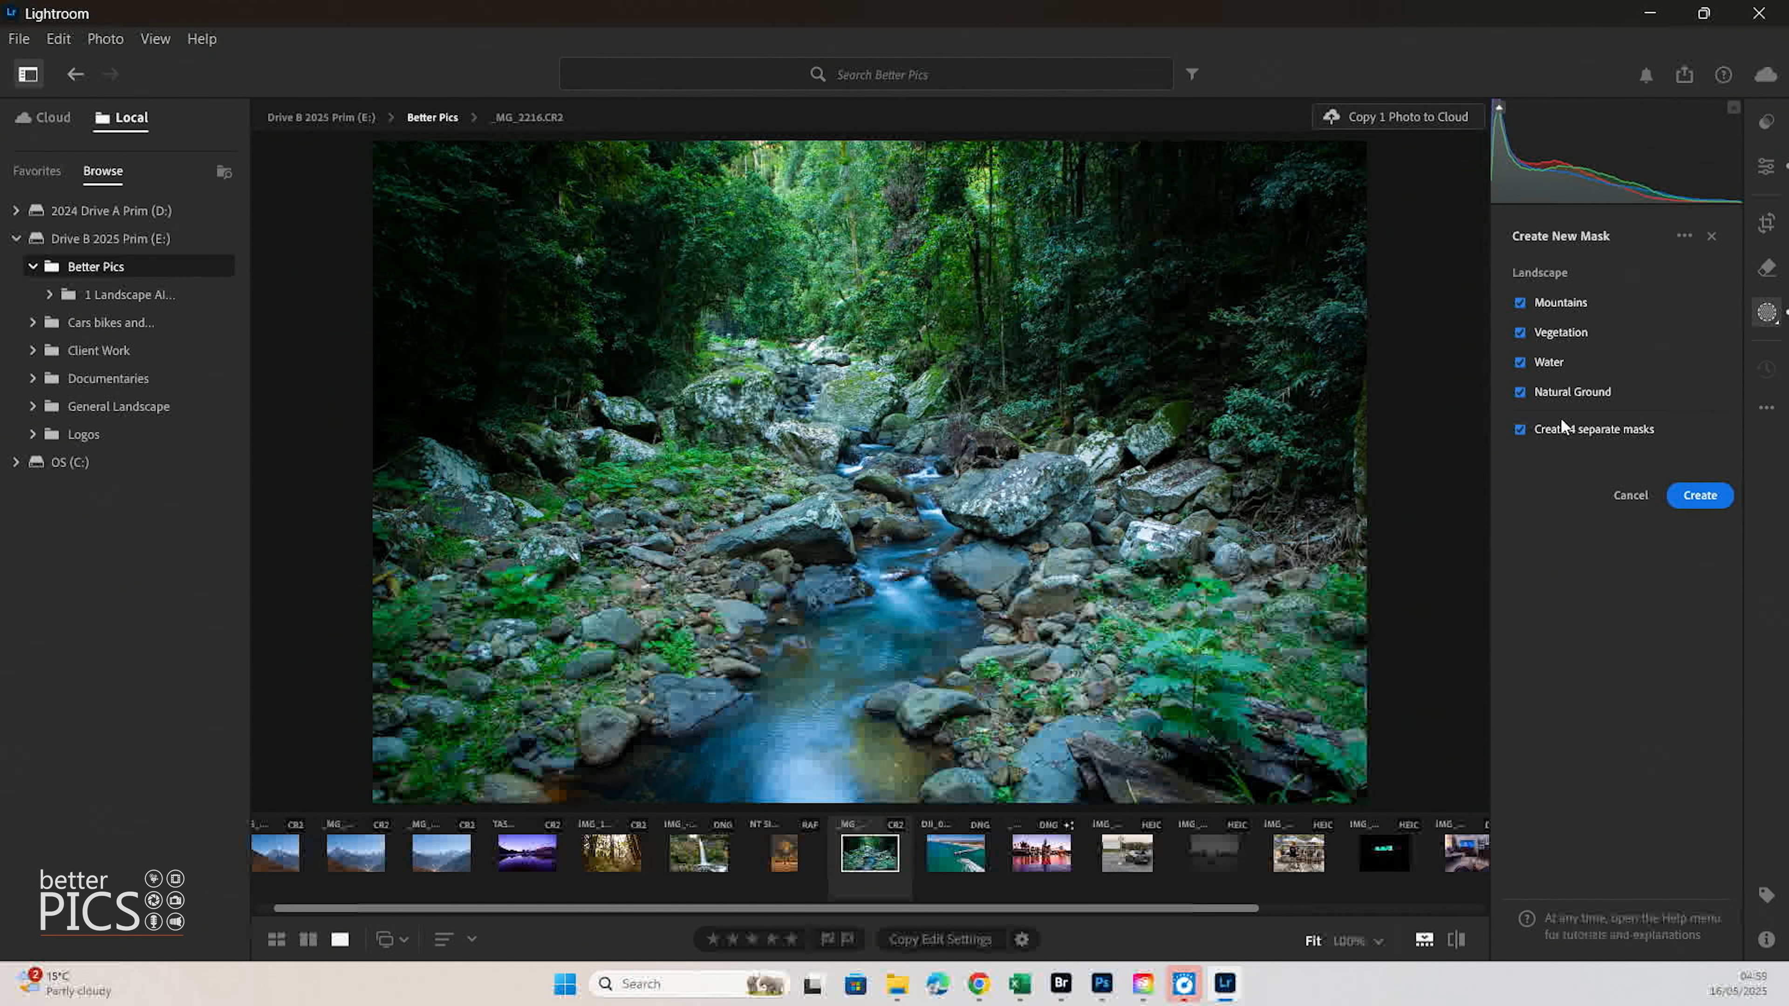
left_click(1707, 502)
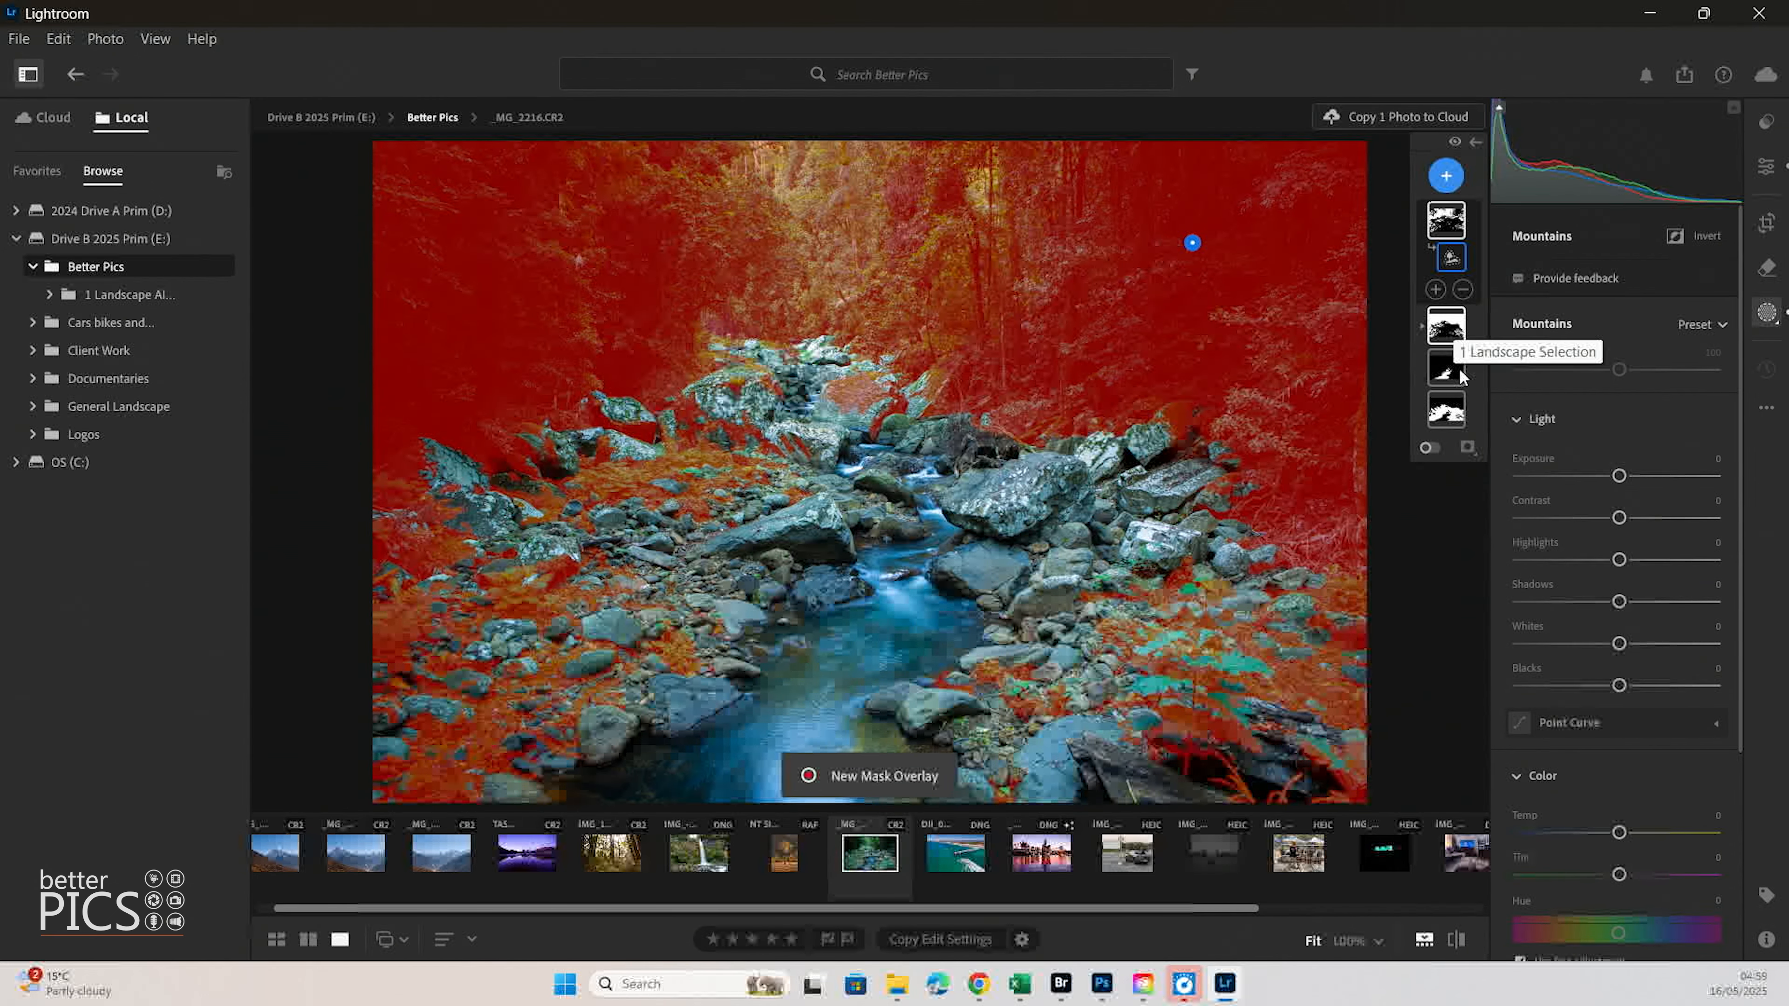
- Show the mask details and review the Natural Ground mask's available commands and the Mountains mask's components
left_click(1453, 384)
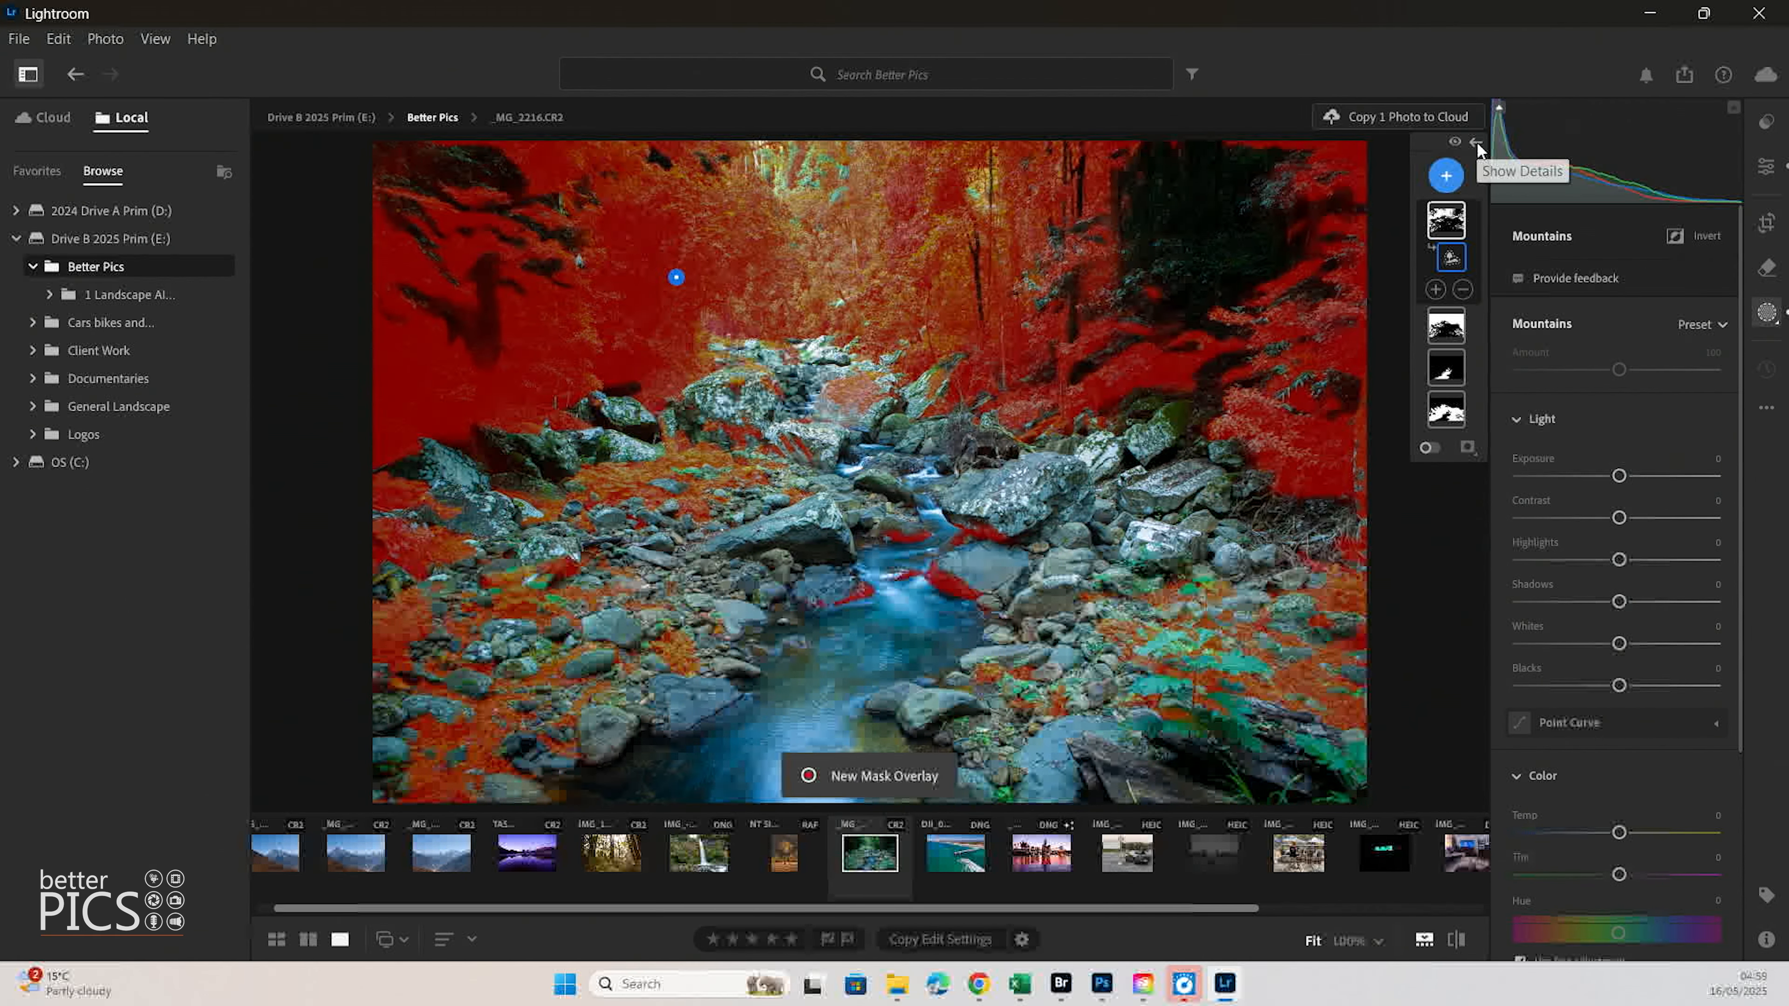
left_click(1477, 142)
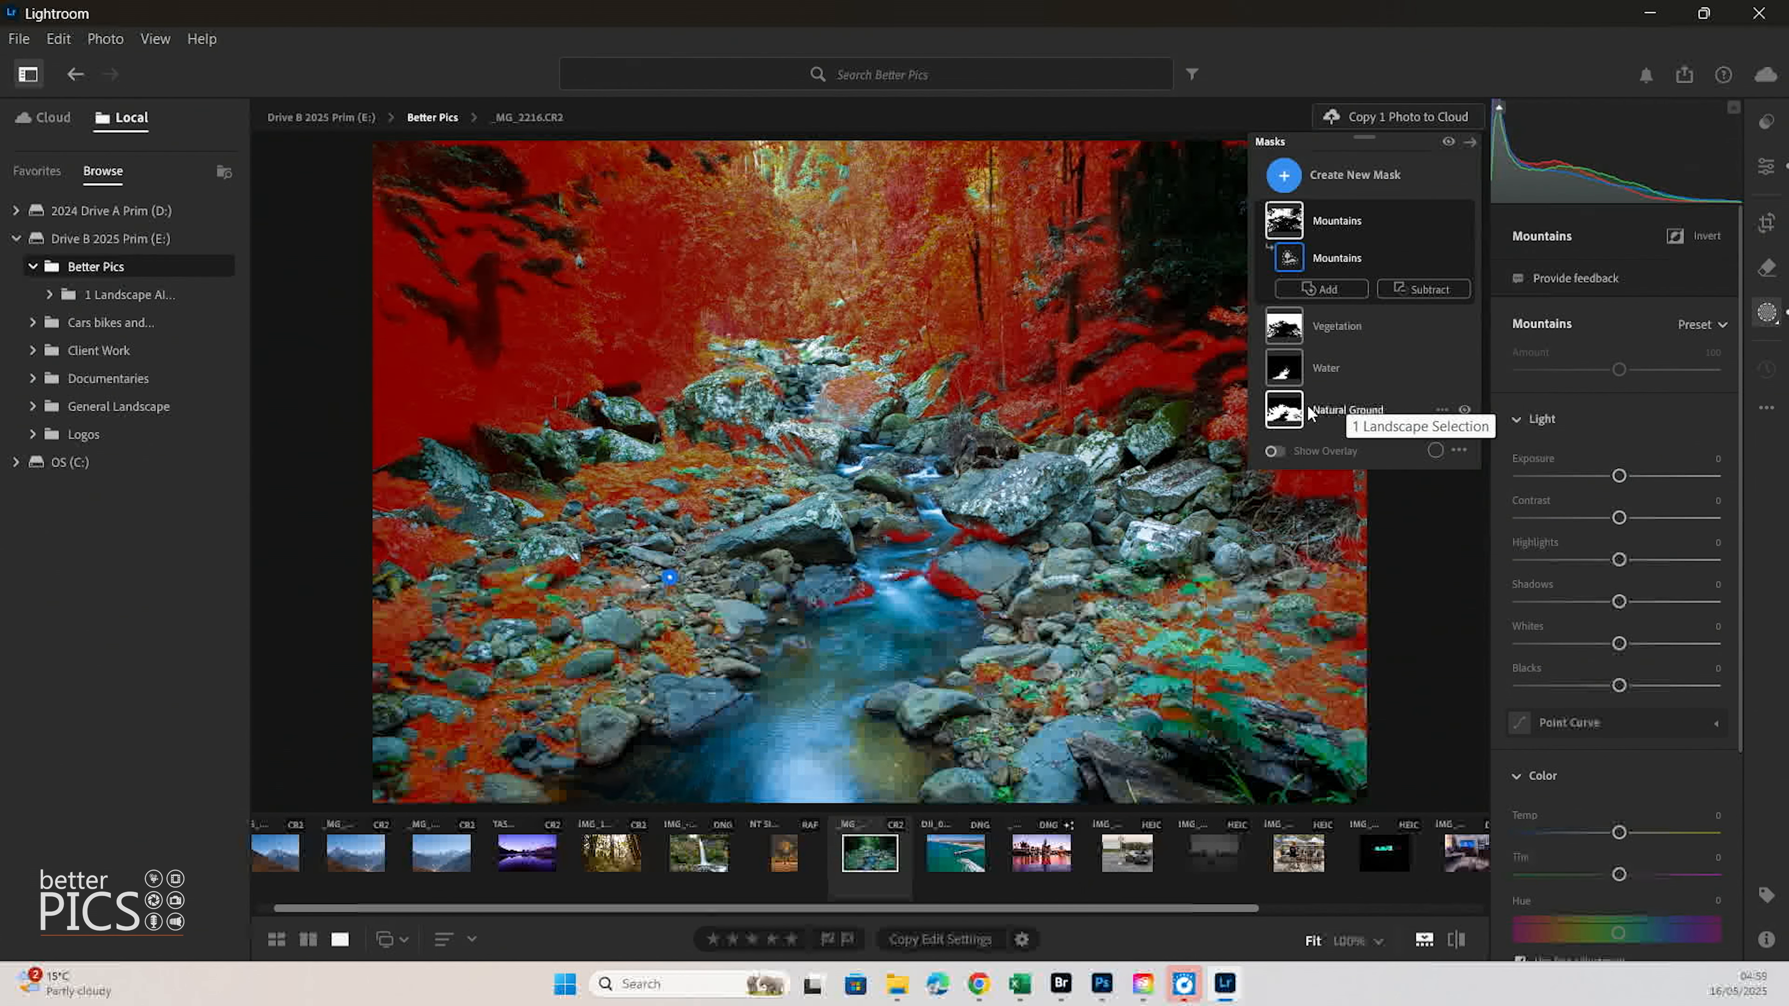
right_click(1291, 416)
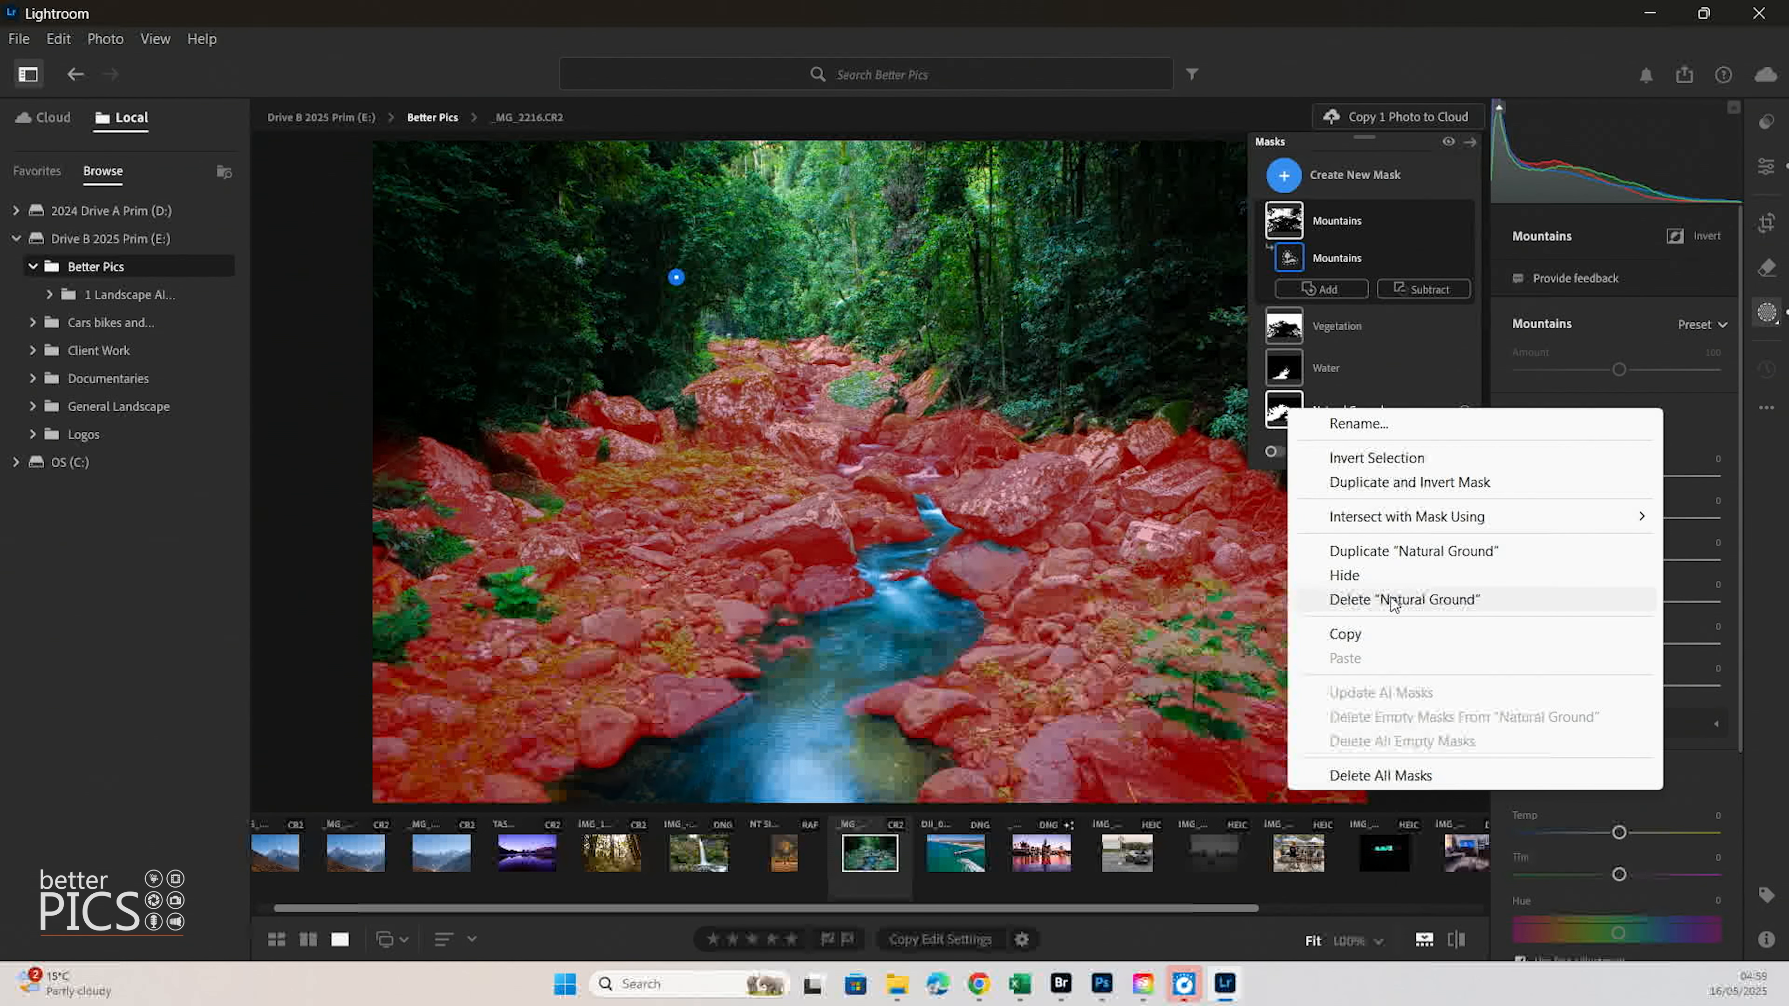
left_click(1258, 44)
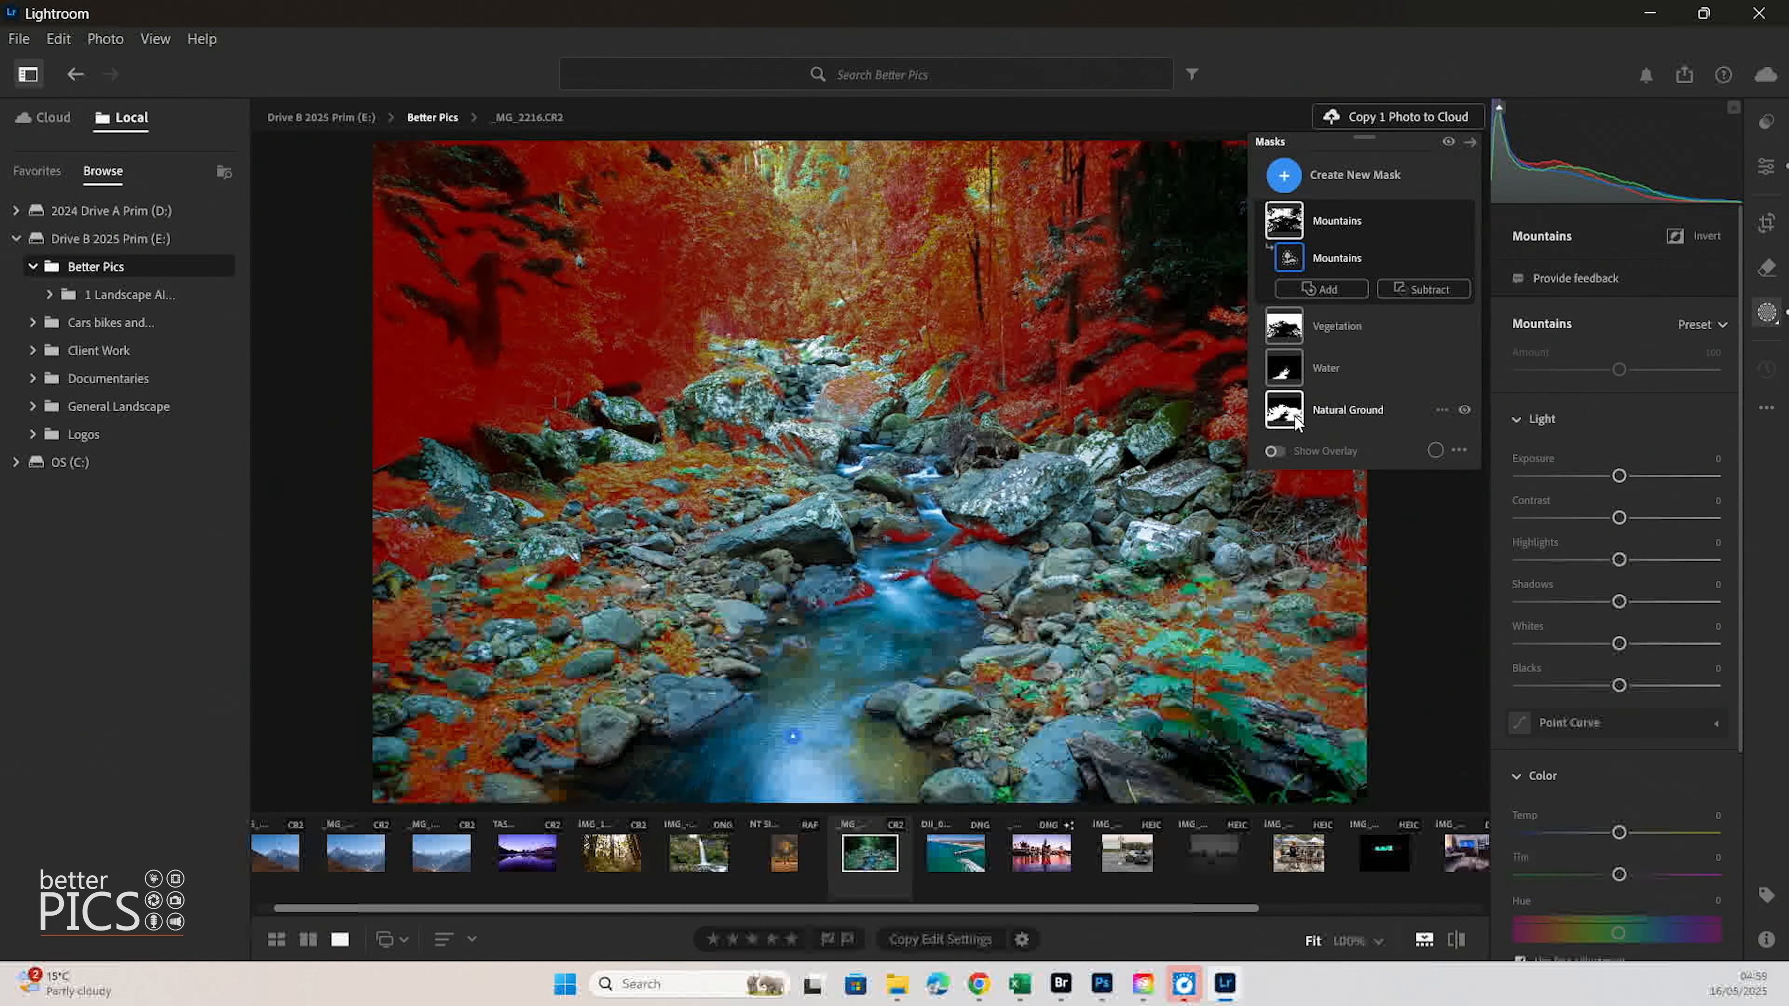
right_click(1276, 408)
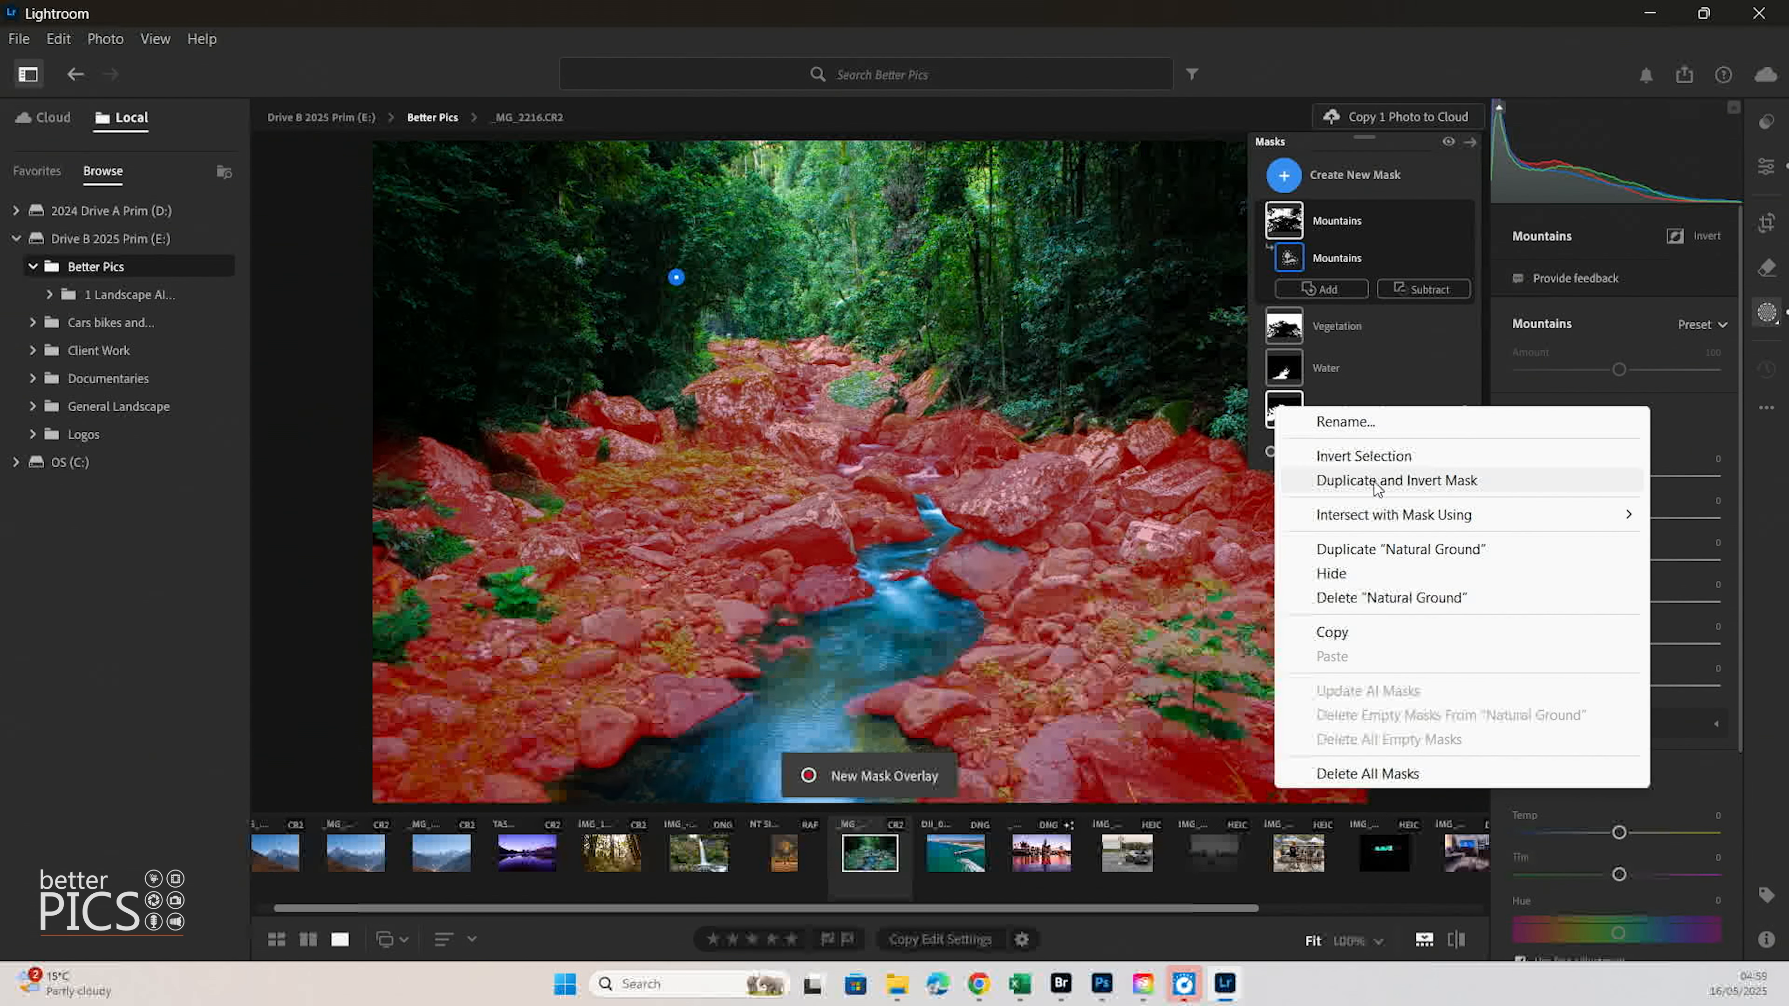
mouse_move(1406, 526)
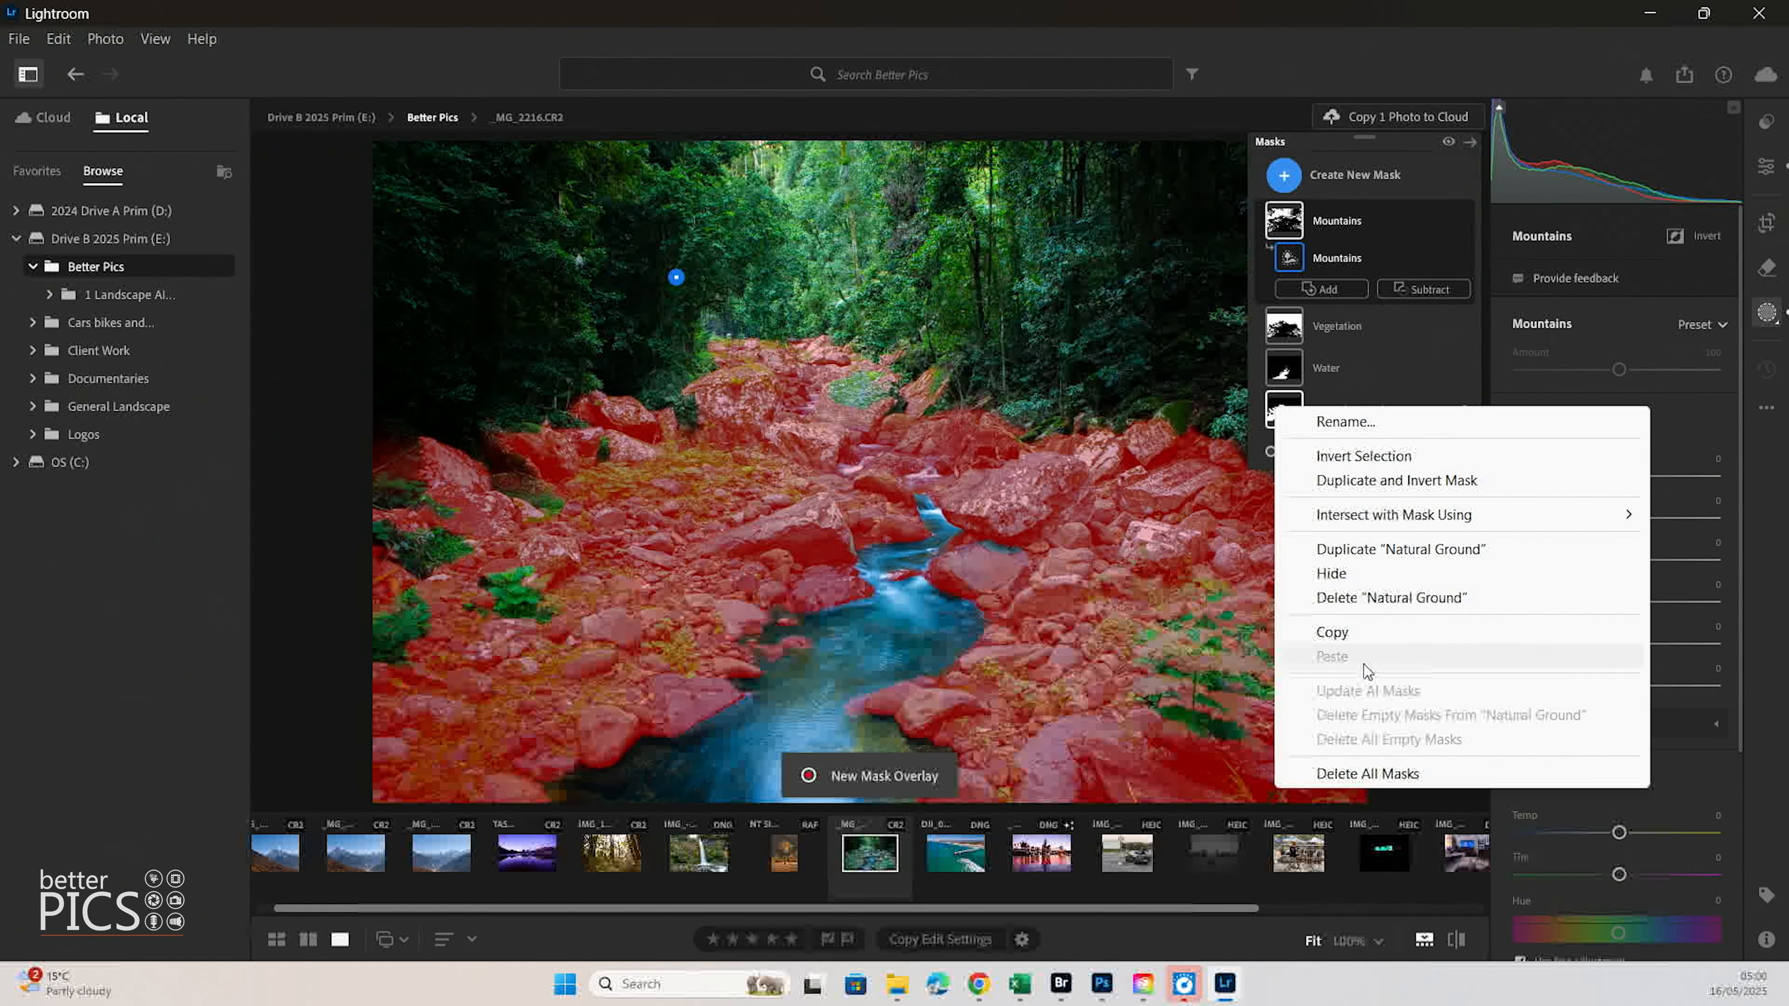
left_click(1276, 47)
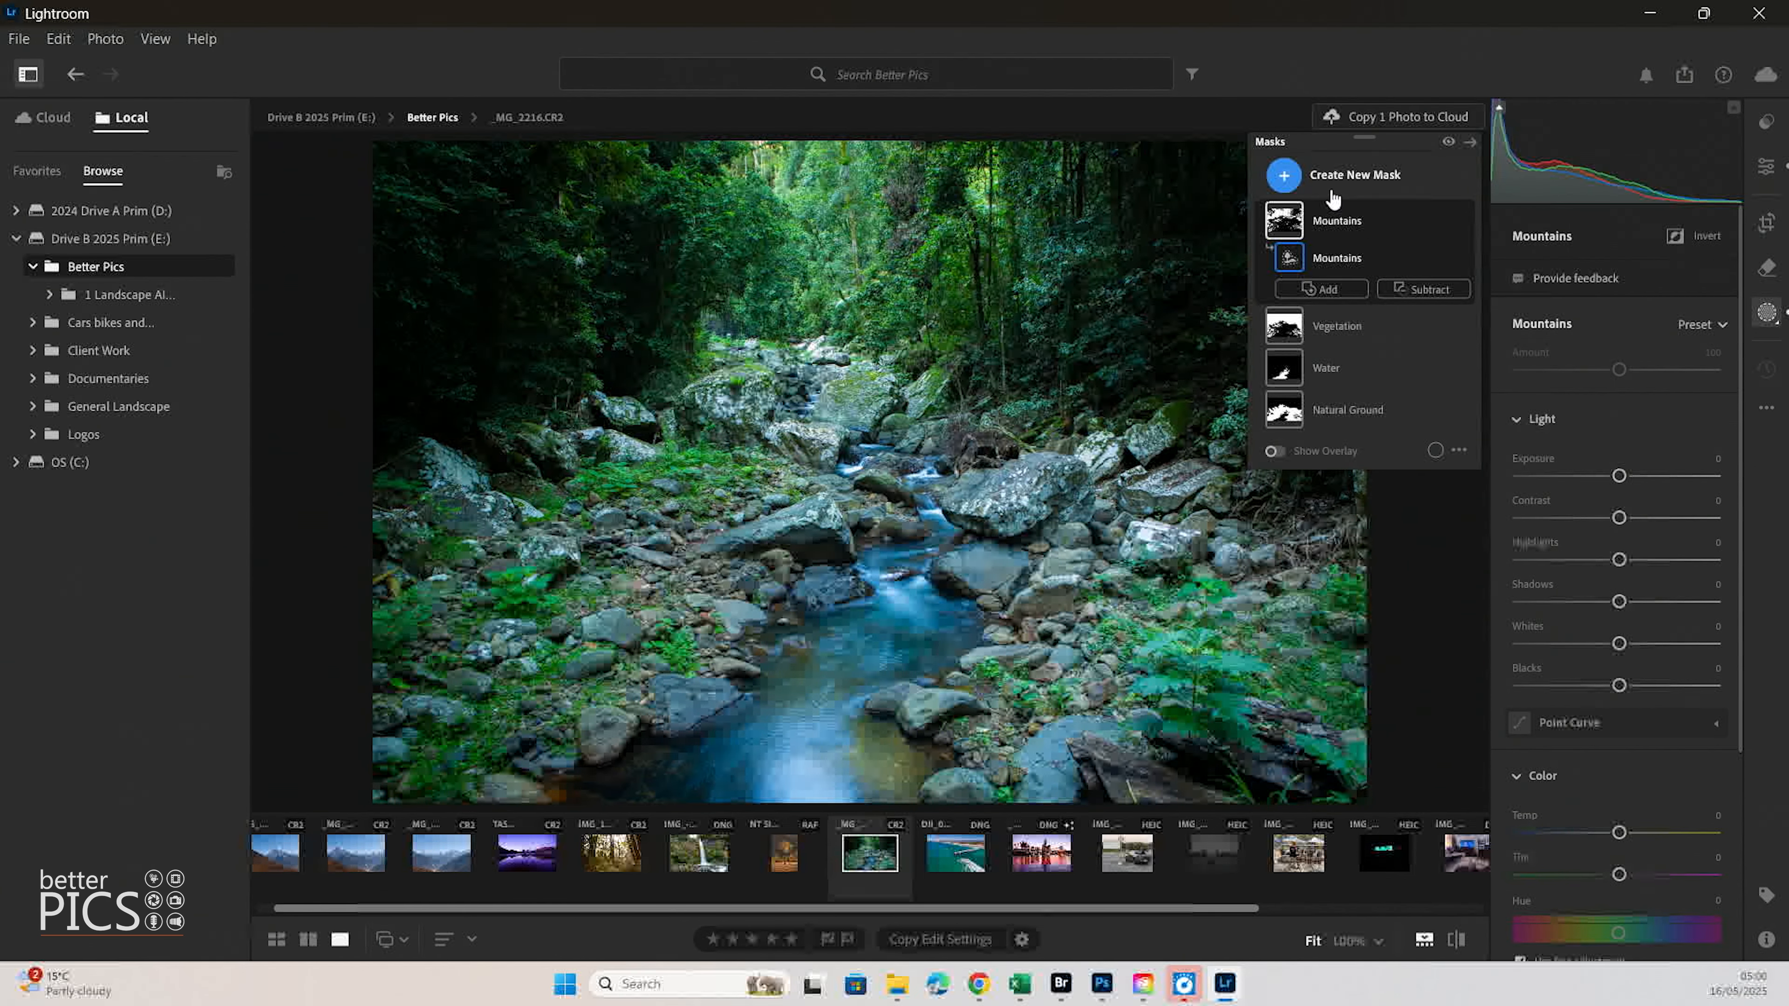
left_click(1288, 218)
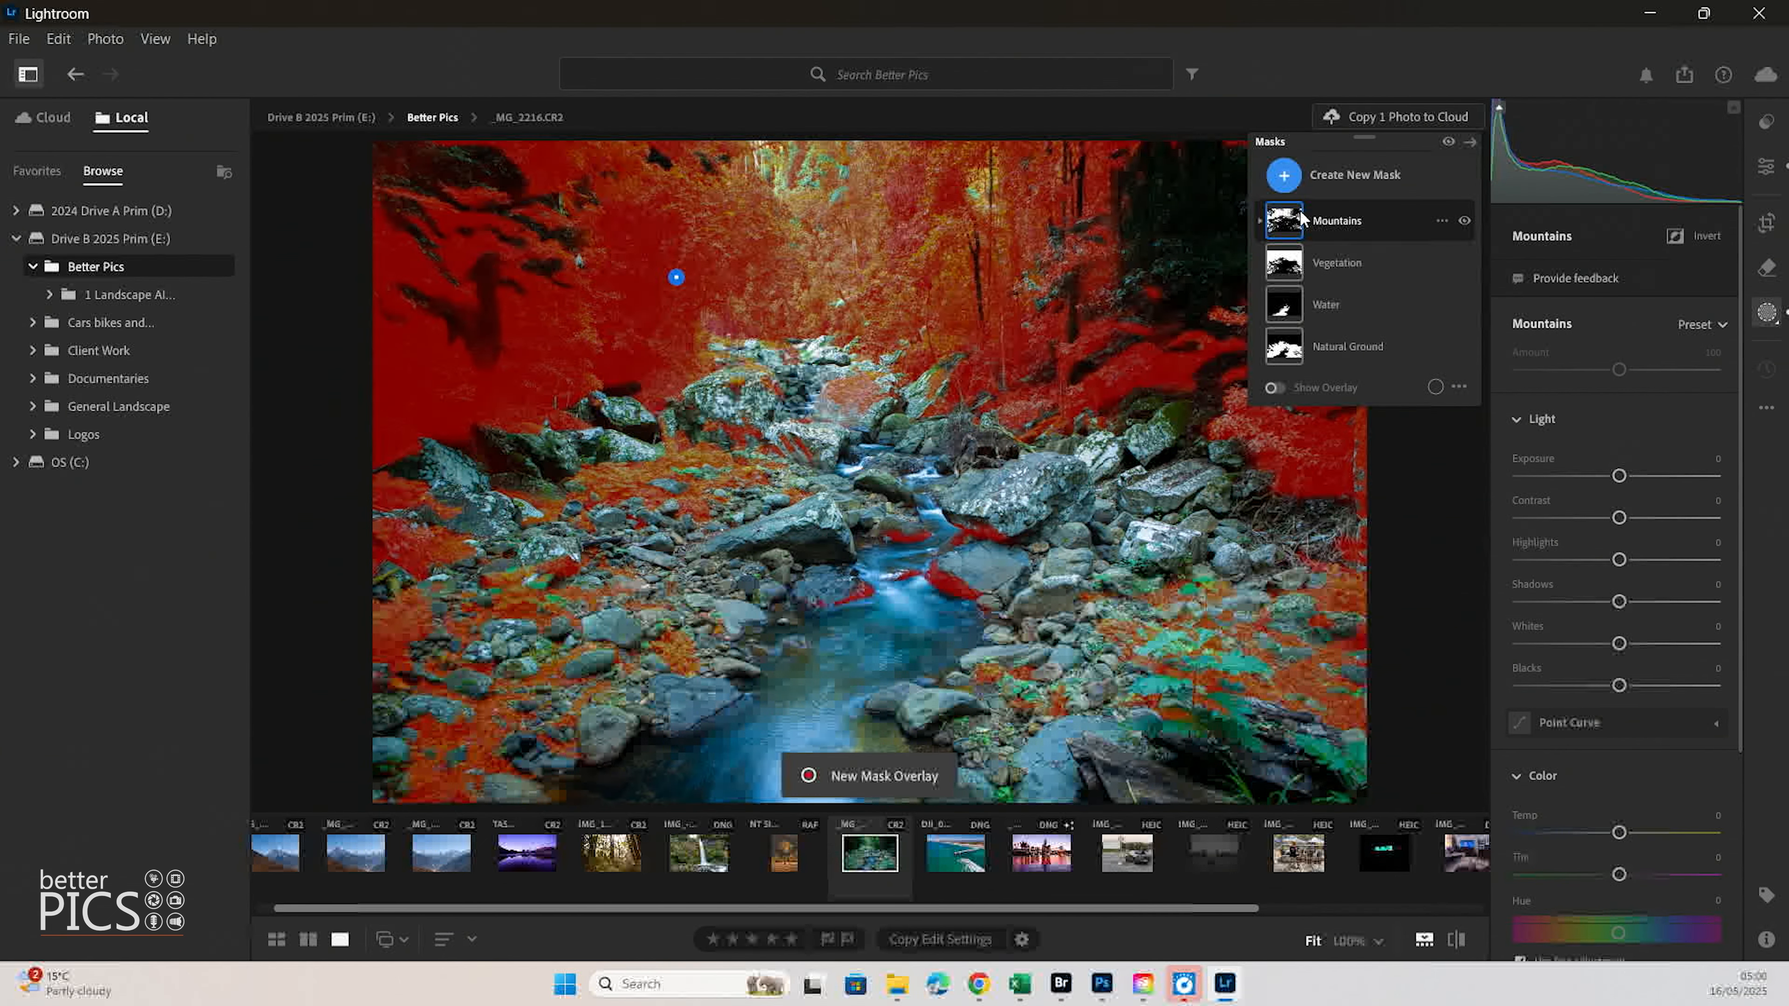
left_click(1261, 221)
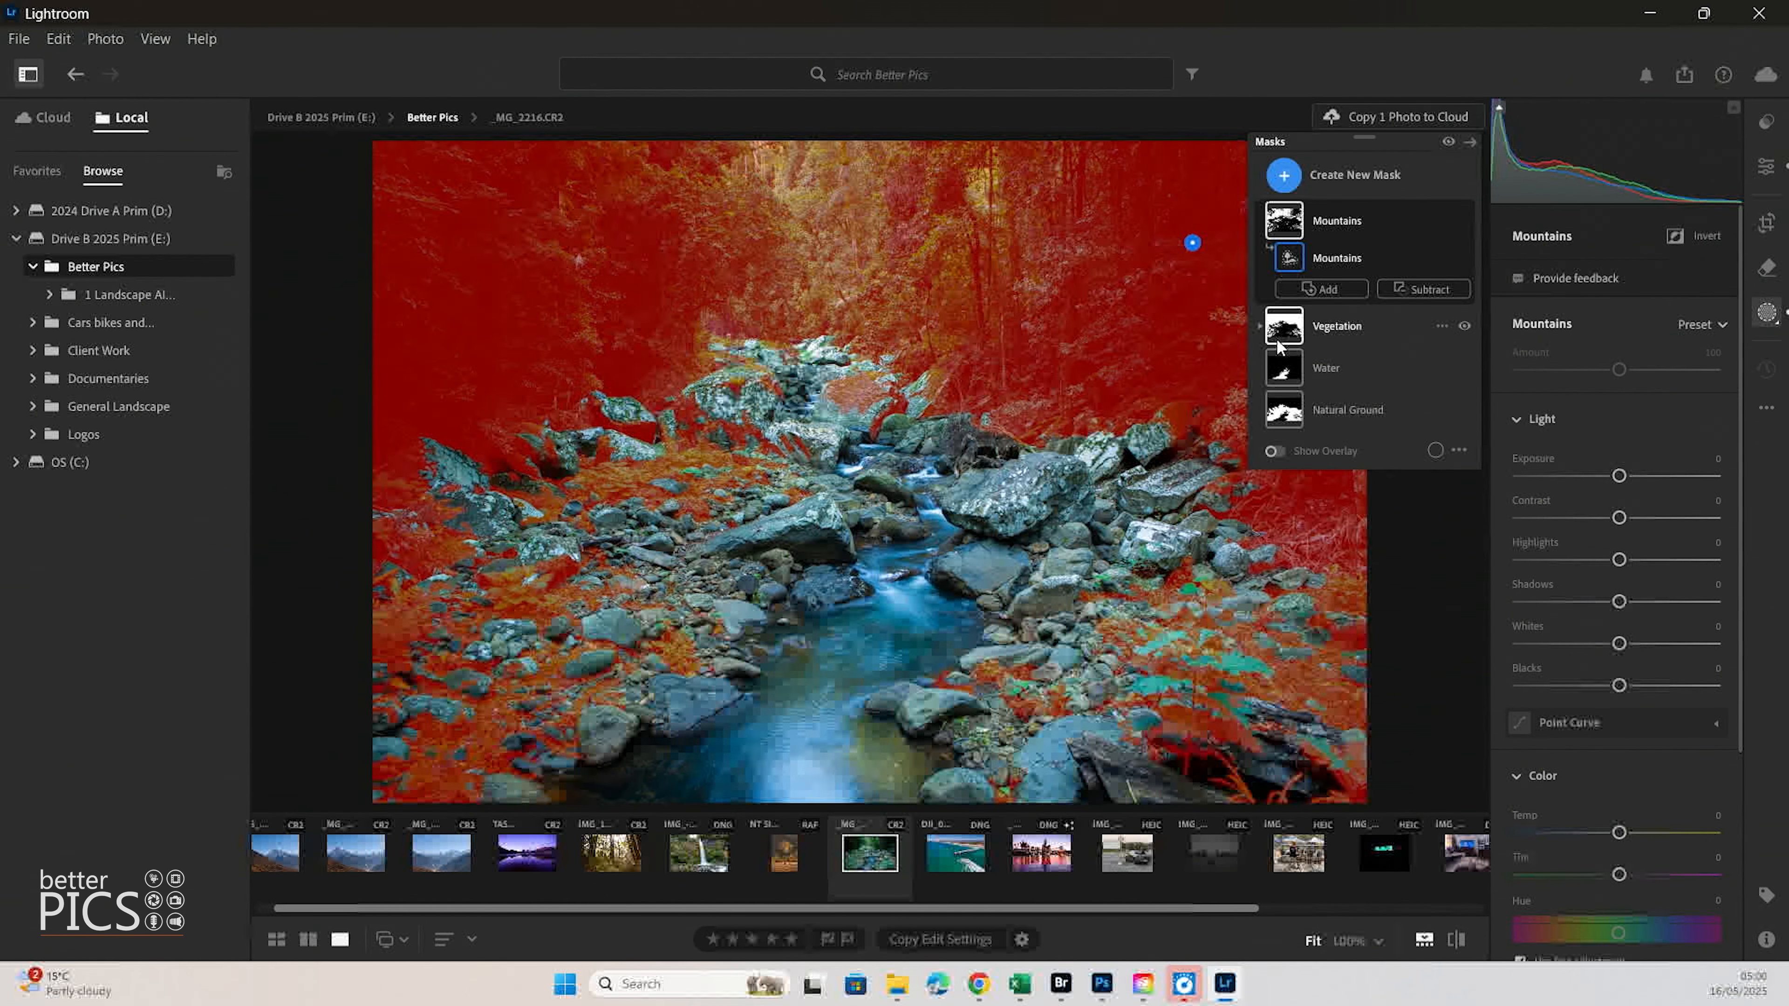
- Add a Brush component to the Water mask with the brush size set to 12.1
left_click(1283, 370)
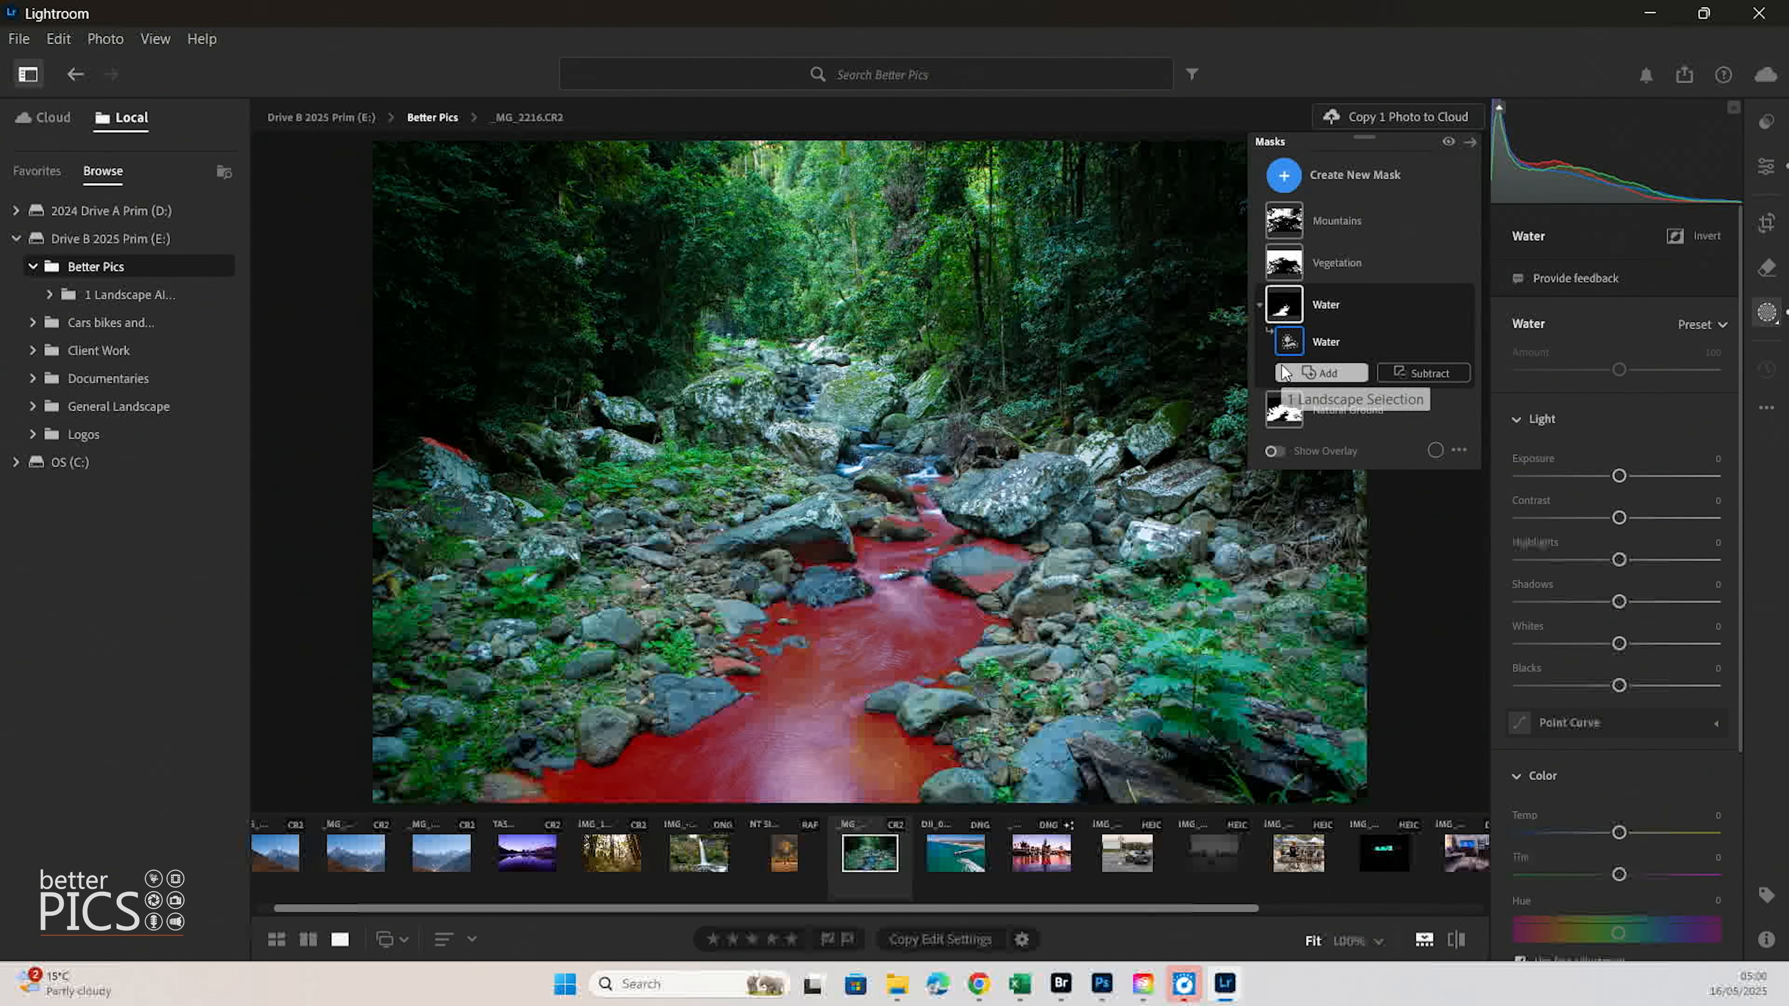
left_click(877, 444)
left_click_drag(991, 525, 730, 272)
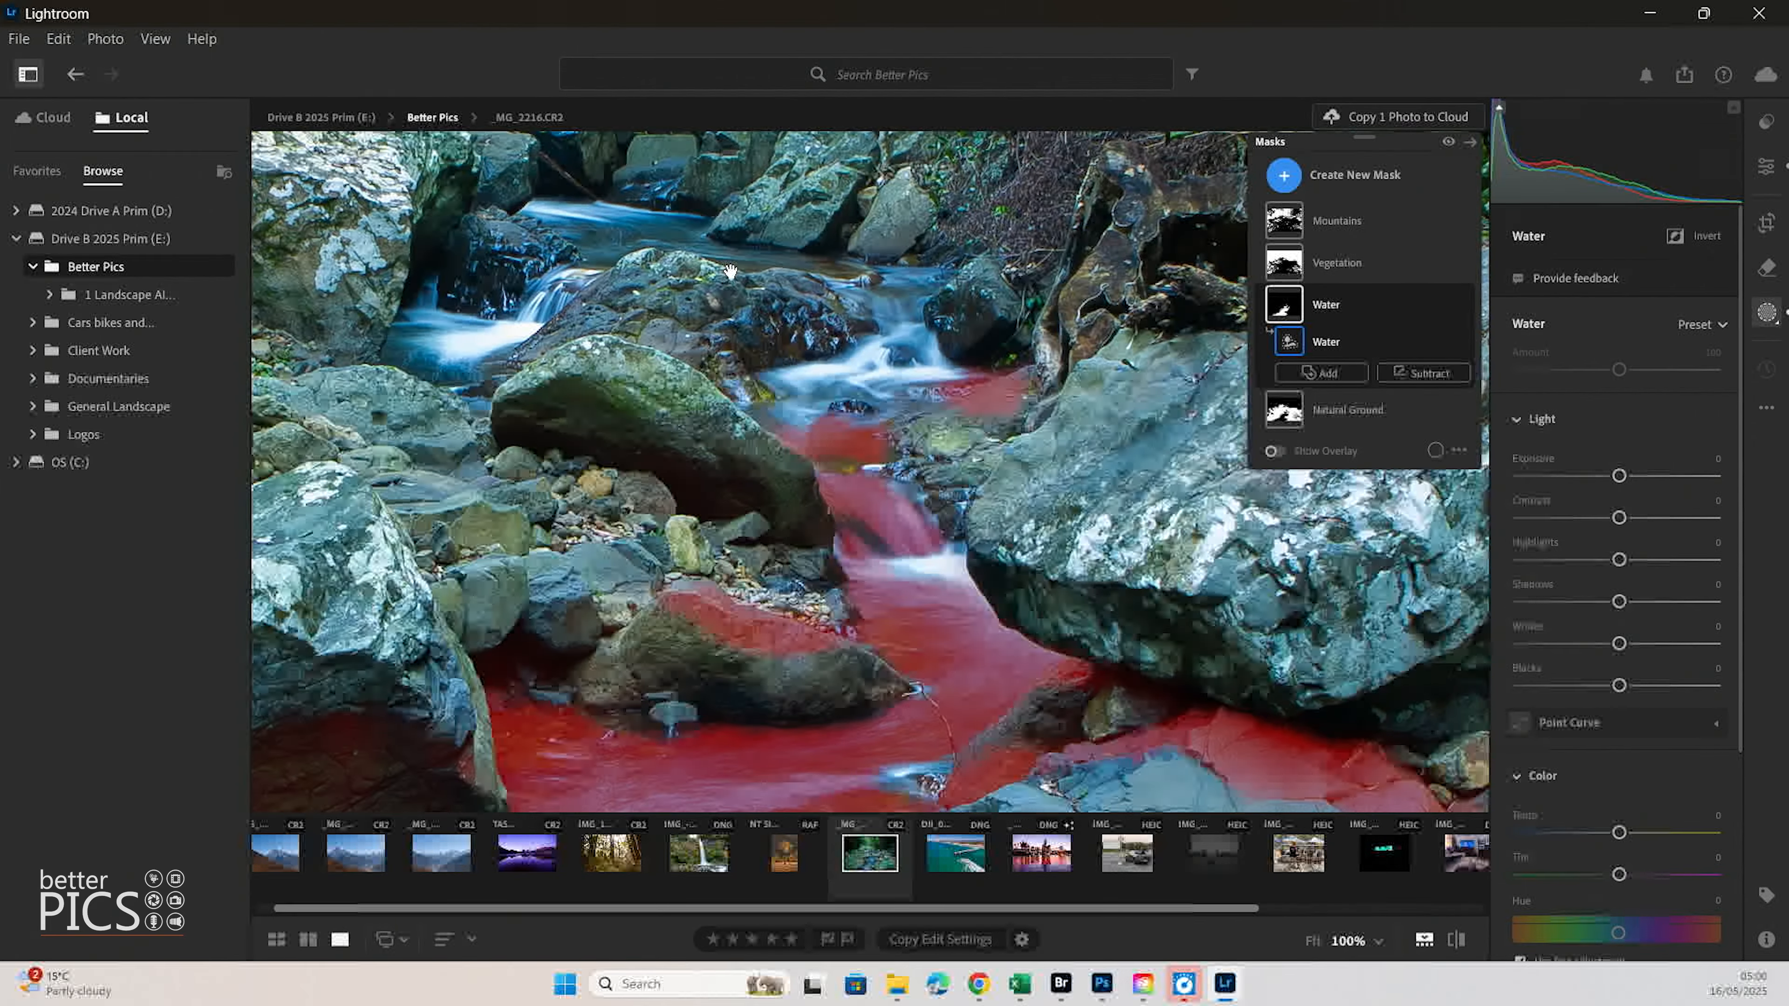
left_click_drag(859, 520, 936, 710)
left_click(1342, 377)
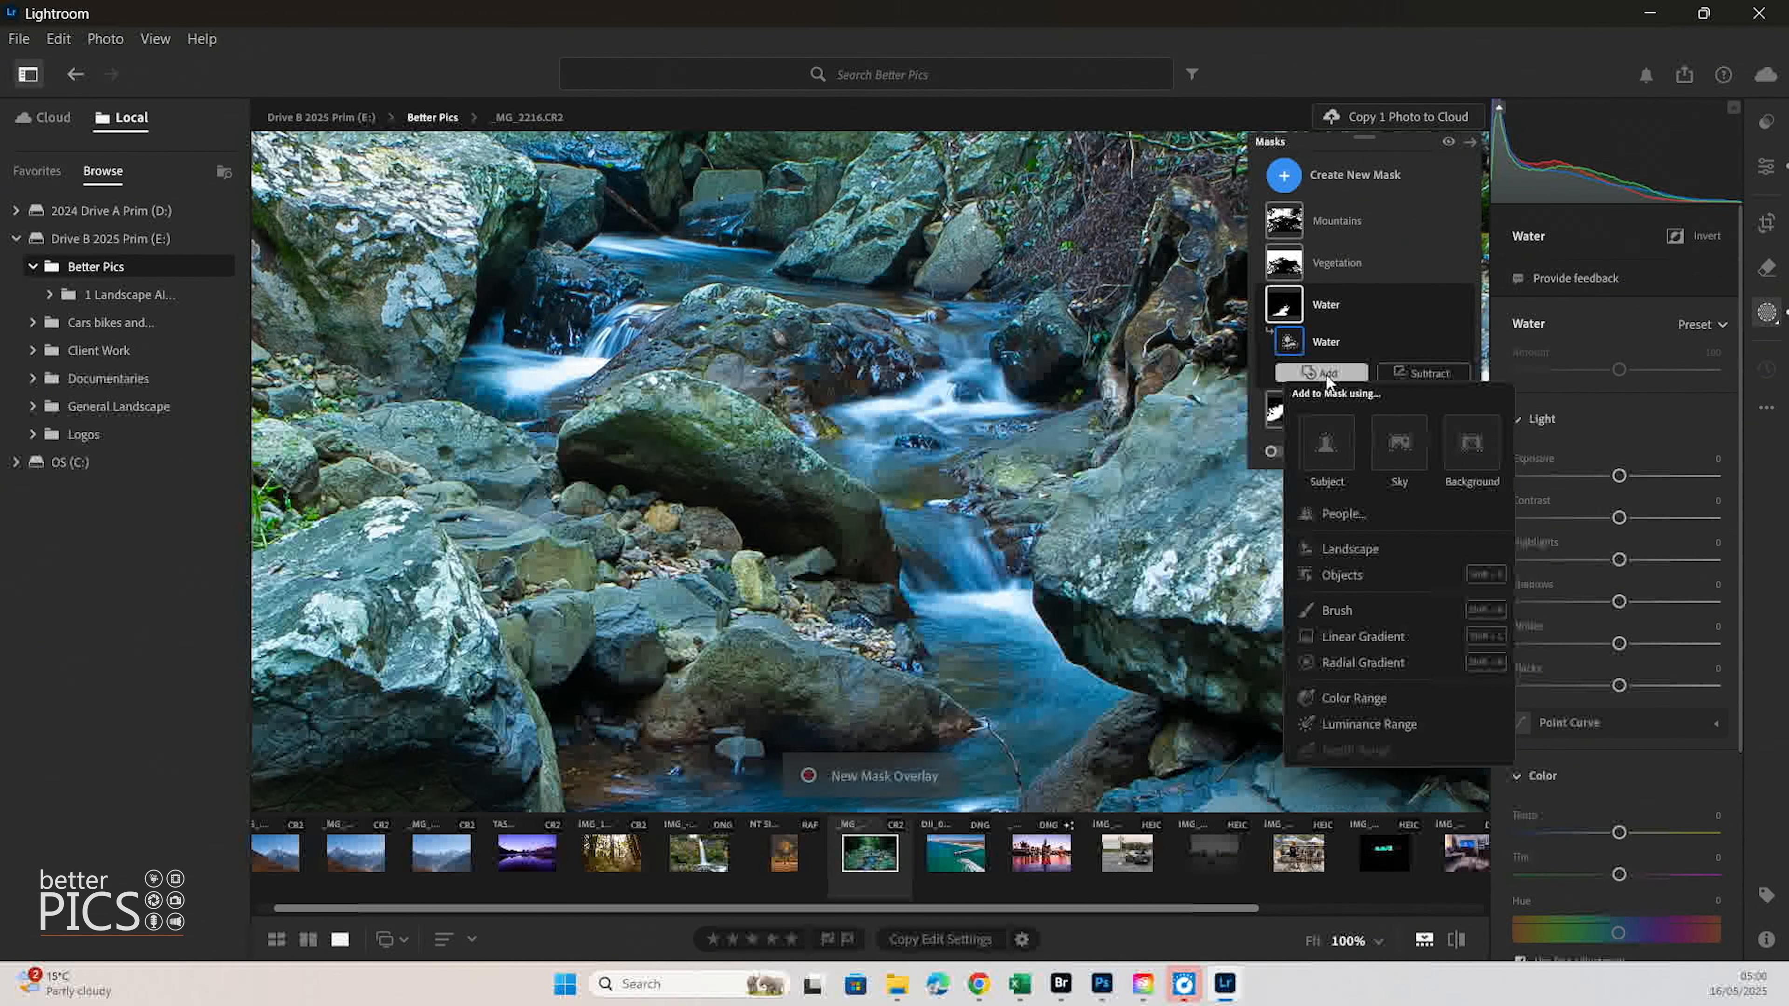
left_click(1336, 611)
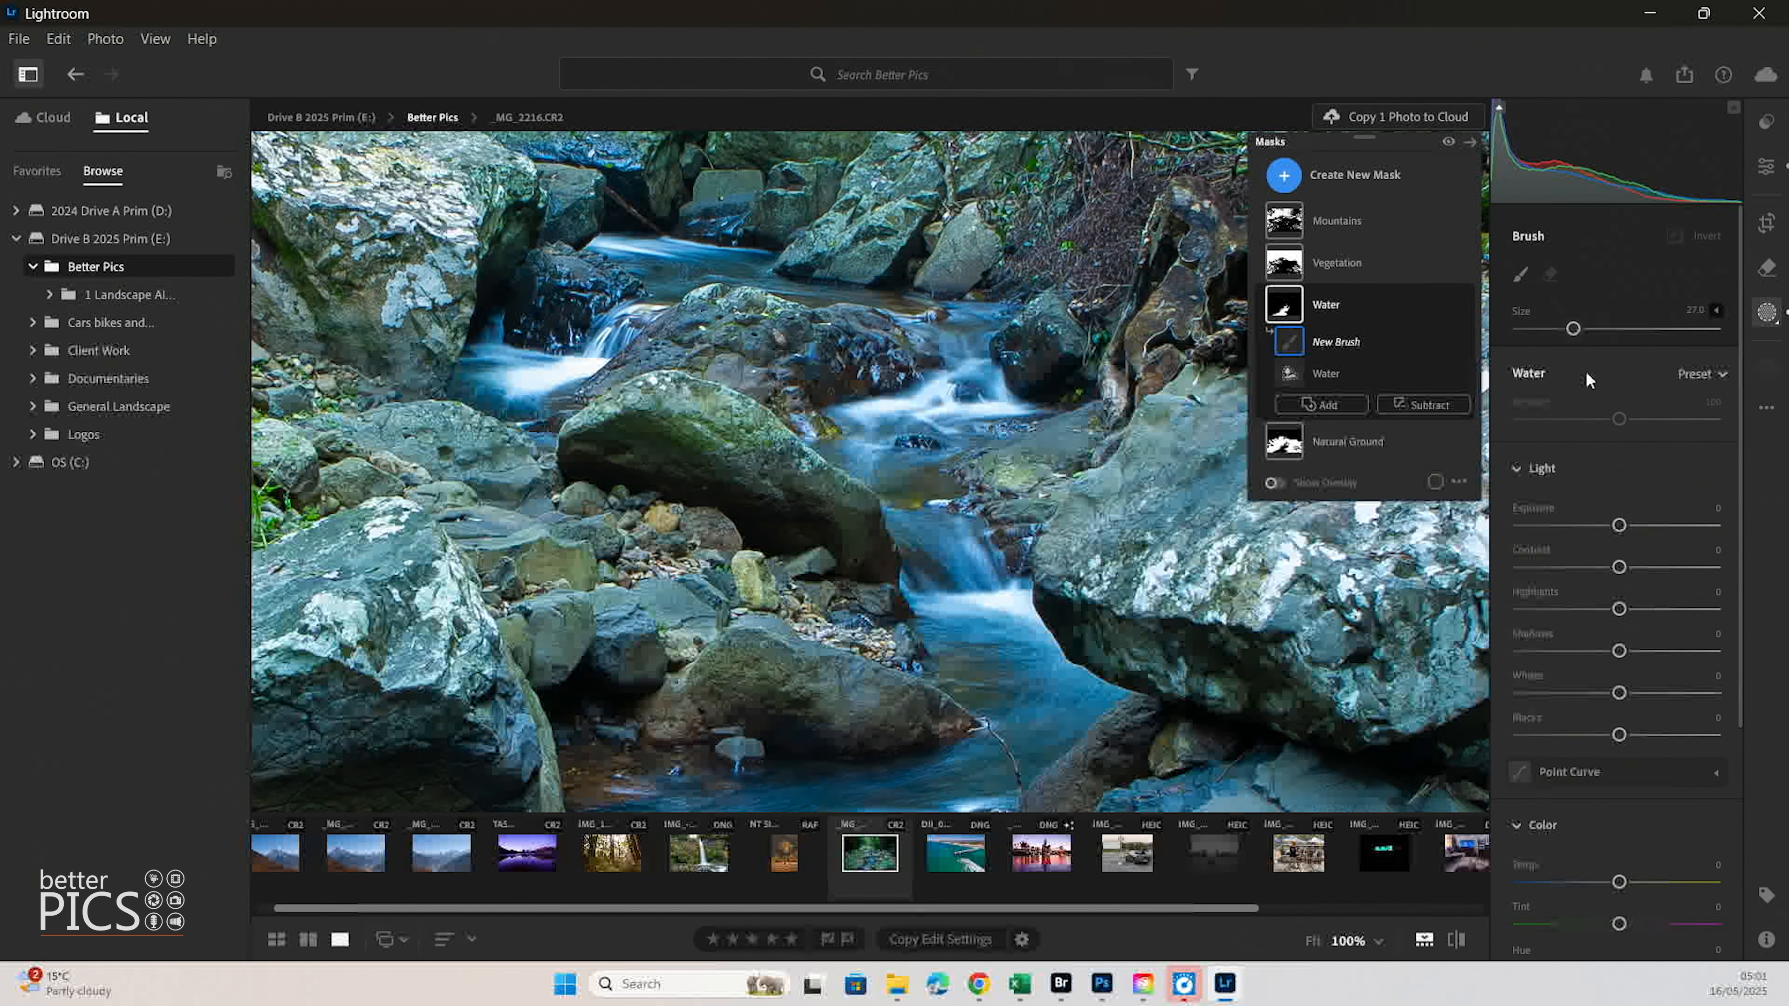
left_click_drag(1573, 328, 1543, 329)
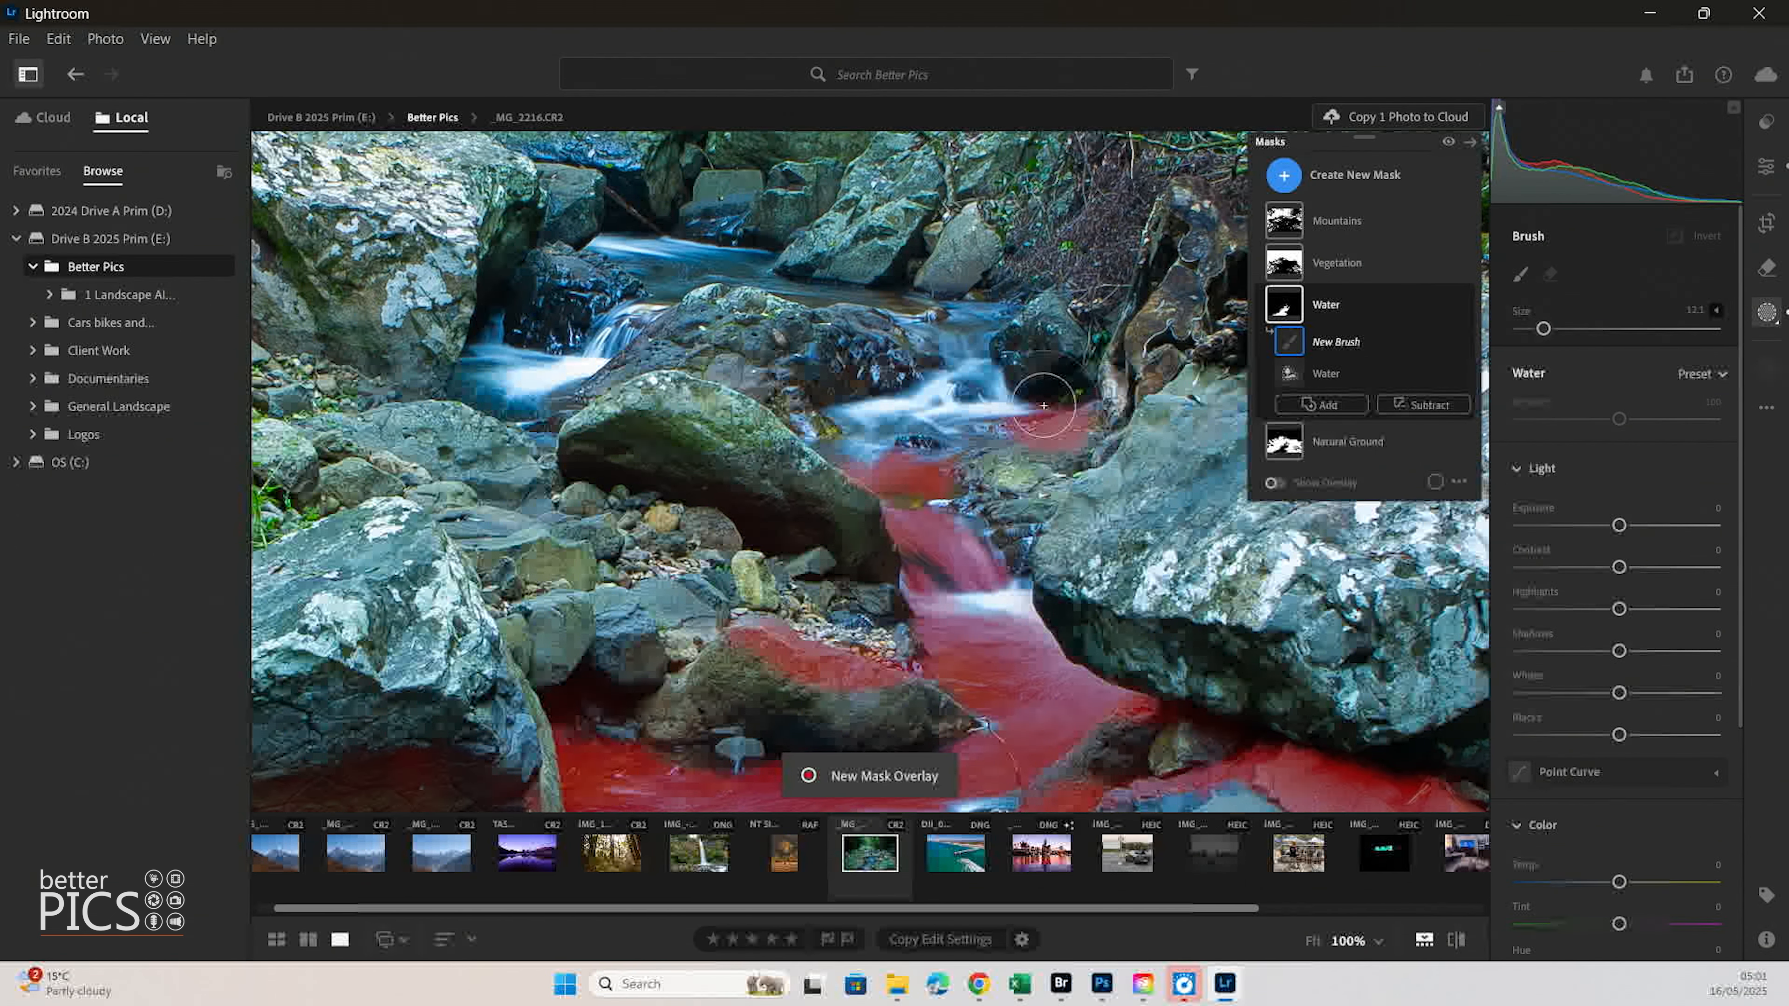
- Paint the unmasked cascades and pools further upstream into the Water mask
mouse_move(887, 442)
left_mouse_down()
mouse_move(1008, 416)
mouse_move(905, 451)
left_mouse_up()
mouse_move(966, 356)
left_mouse_down()
mouse_move(971, 413)
mouse_move(951, 334)
left_mouse_up()
mouse_move(617, 234)
left_mouse_down()
mouse_move(753, 272)
mouse_move(652, 257)
mouse_move(623, 277)
left_mouse_up()
mouse_move(552, 362)
left_mouse_down()
mouse_move(458, 379)
mouse_move(573, 356)
left_mouse_up()
left_click_drag(803, 280, 992, 321)
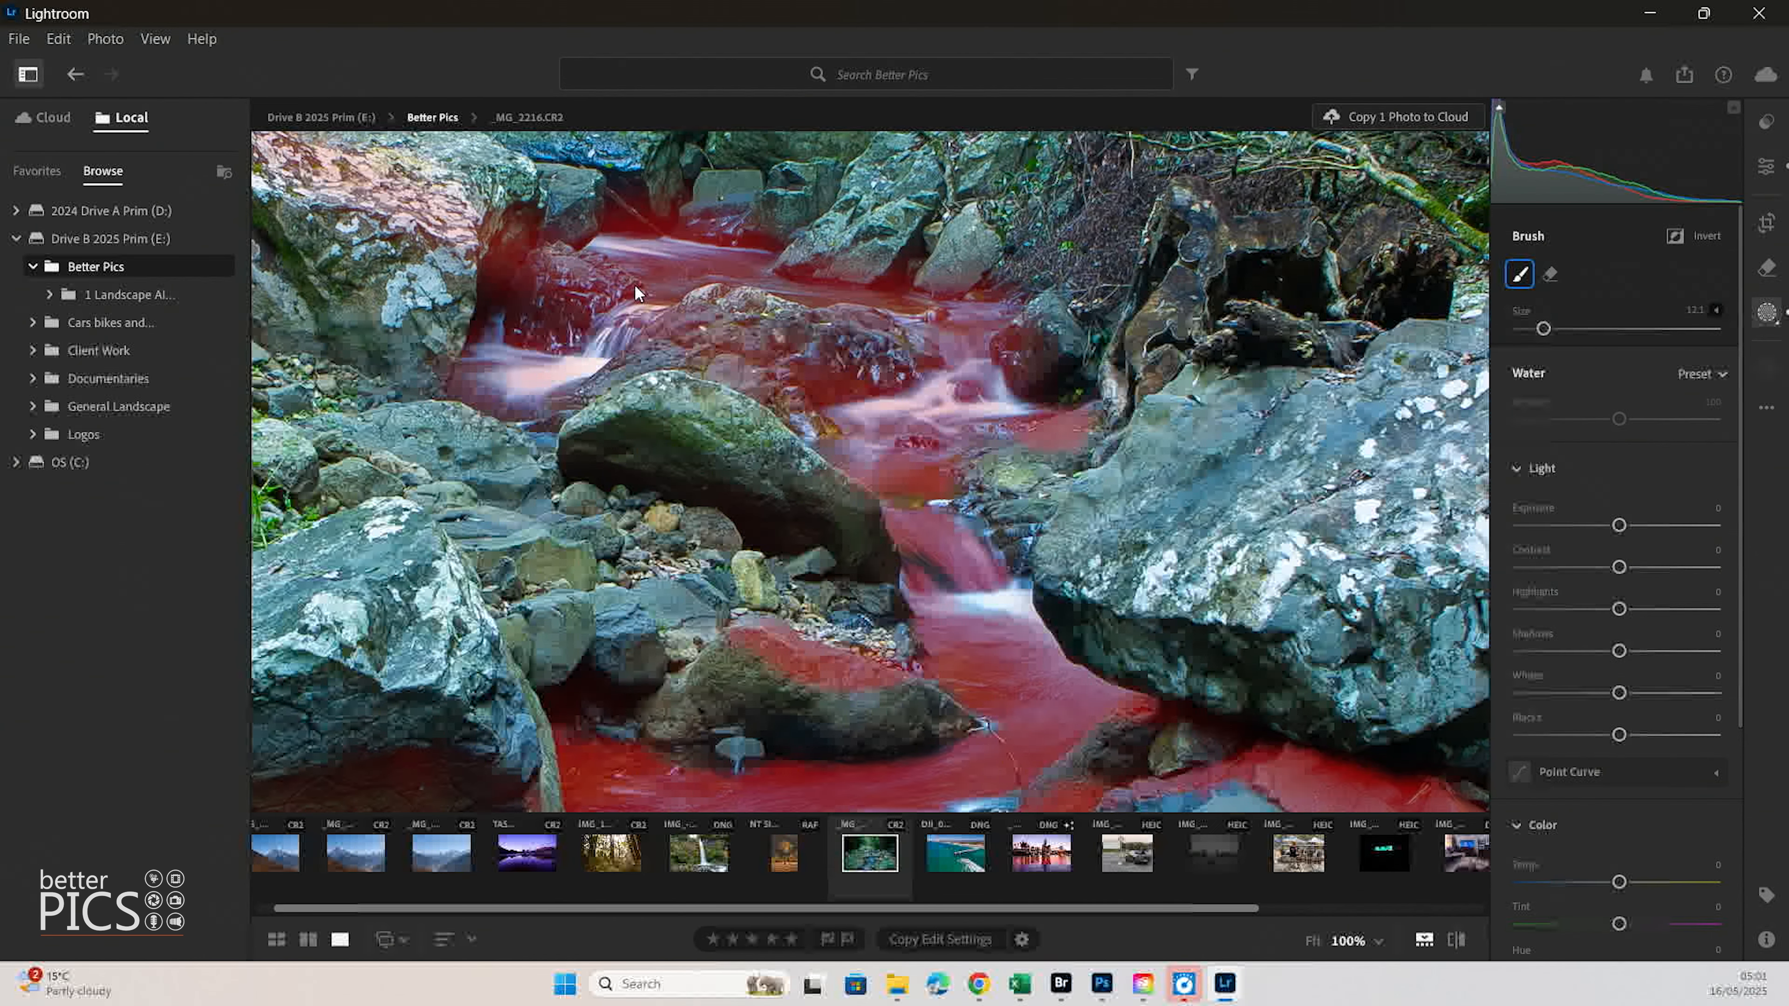
mouse_move(609, 340)
left_mouse_down()
mouse_move(510, 388)
mouse_move(504, 373)
mouse_move(590, 359)
left_mouse_up()
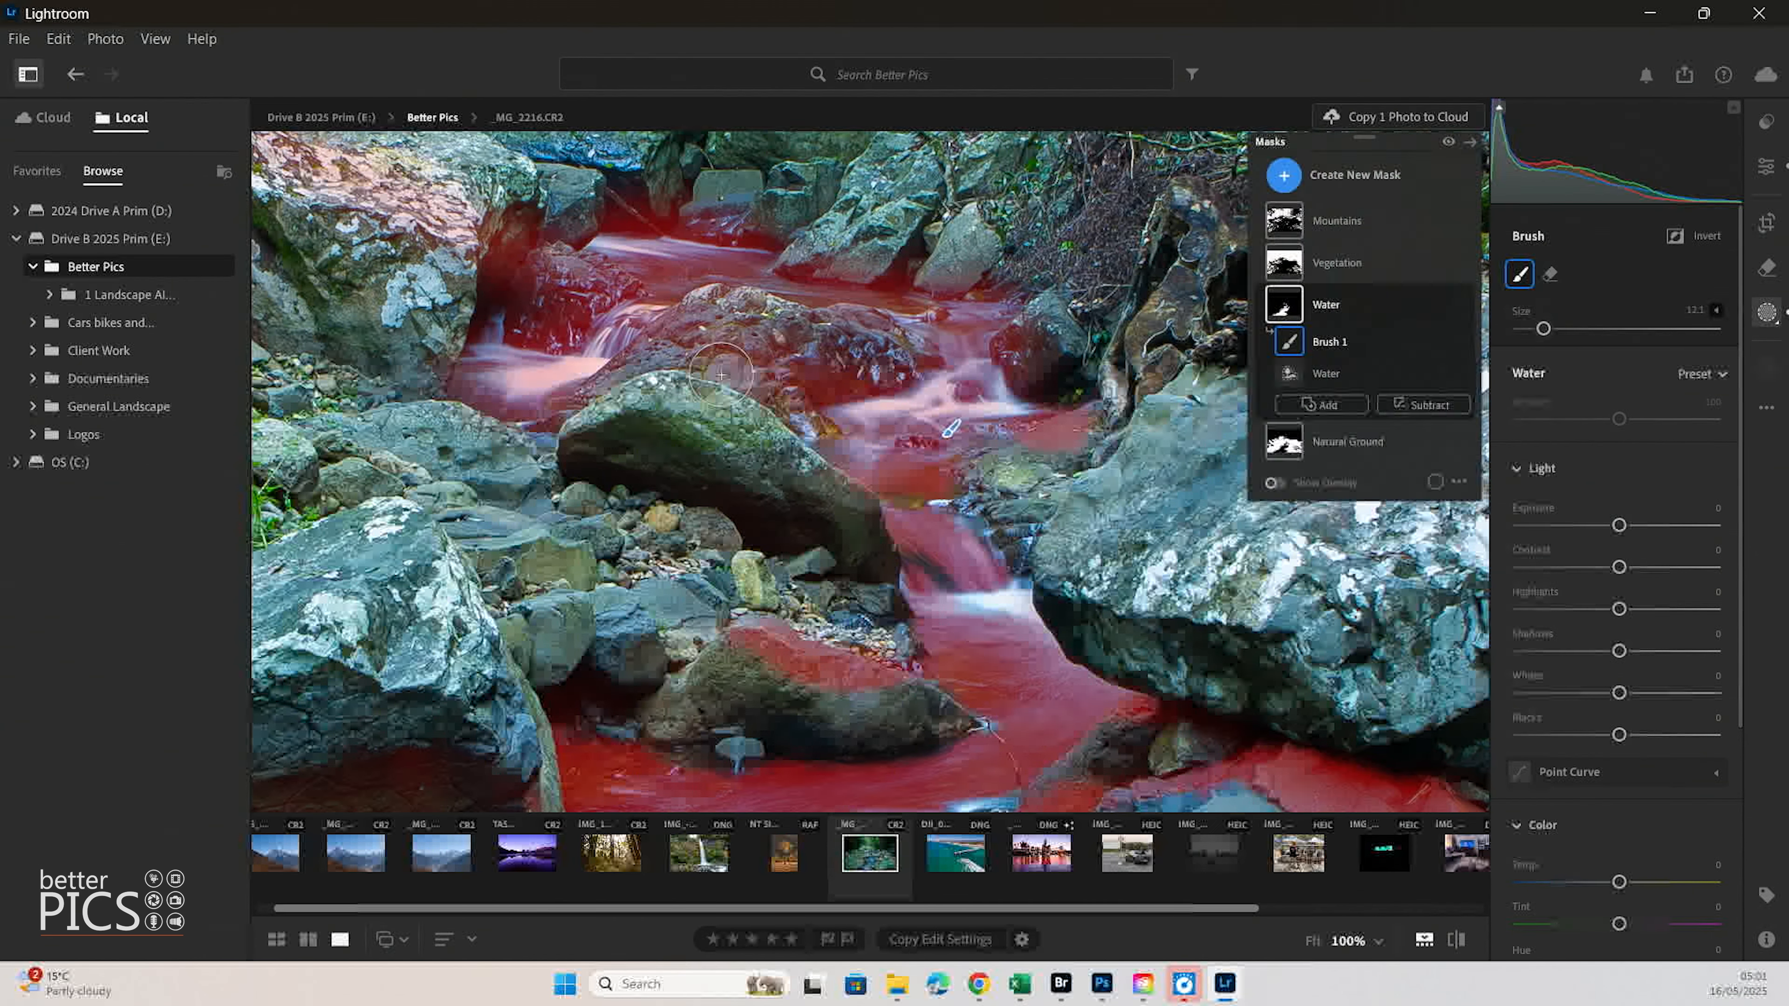
- Subtract the rocks beside and within the stream from the Water mask with a Brush
left_click(1423, 404)
left_click(1368, 482)
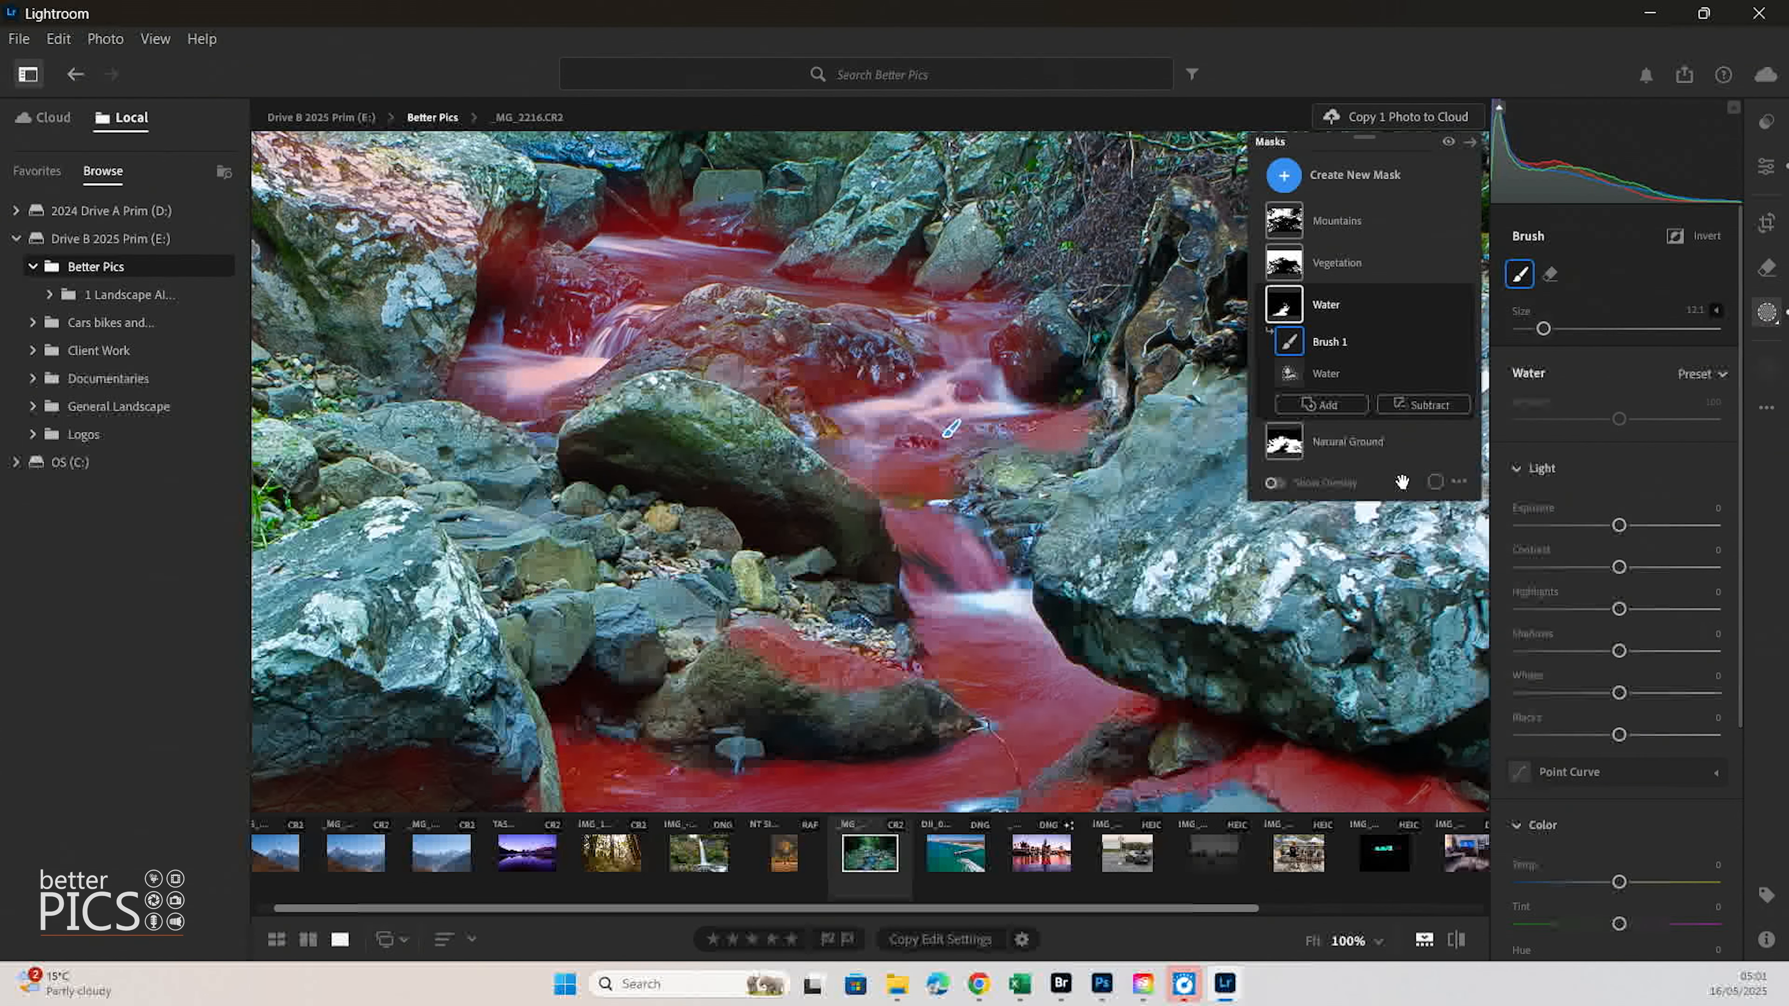
left_click(1423, 404)
left_click(1444, 643)
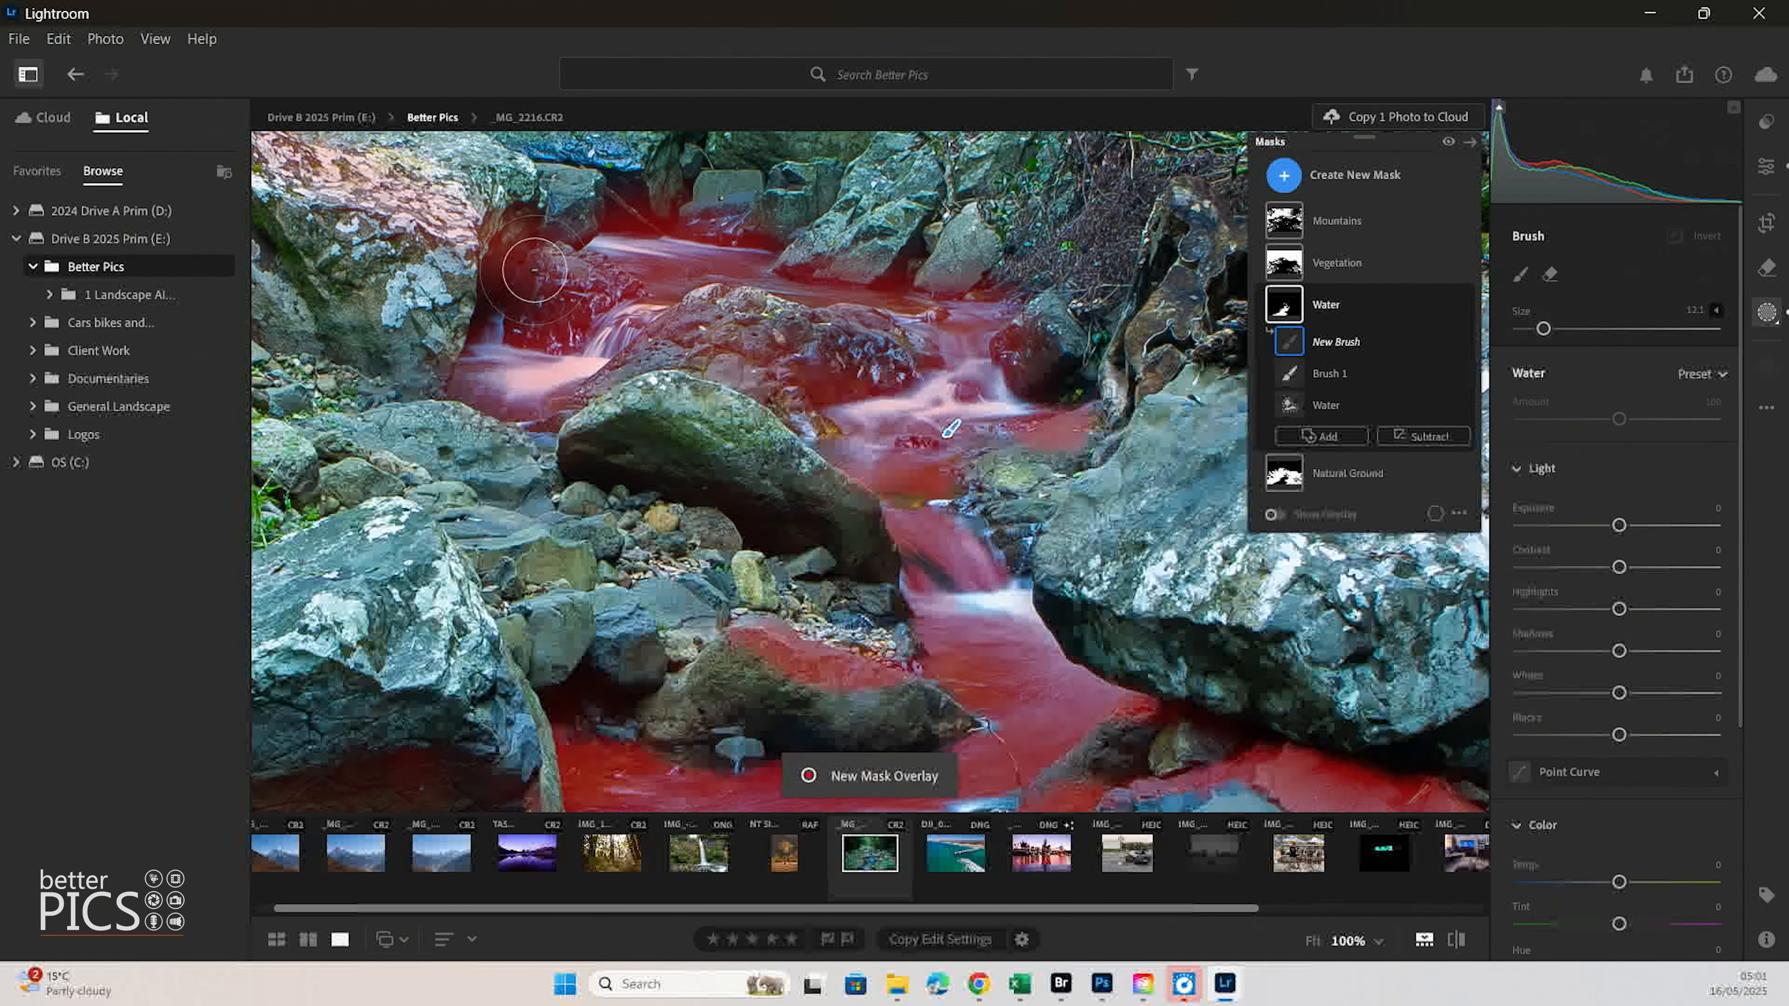
mouse_move(460, 174)
left_mouse_down()
mouse_move(359, 205)
mouse_move(249, 168)
mouse_move(386, 154)
mouse_move(399, 180)
mouse_move(316, 198)
mouse_move(243, 151)
mouse_move(293, 212)
left_mouse_up()
mouse_move(698, 344)
left_mouse_down()
mouse_move(752, 328)
mouse_move(655, 386)
mouse_move(766, 331)
mouse_move(706, 429)
mouse_move(715, 374)
mouse_move(814, 351)
mouse_move(705, 366)
mouse_move(837, 347)
left_mouse_up()
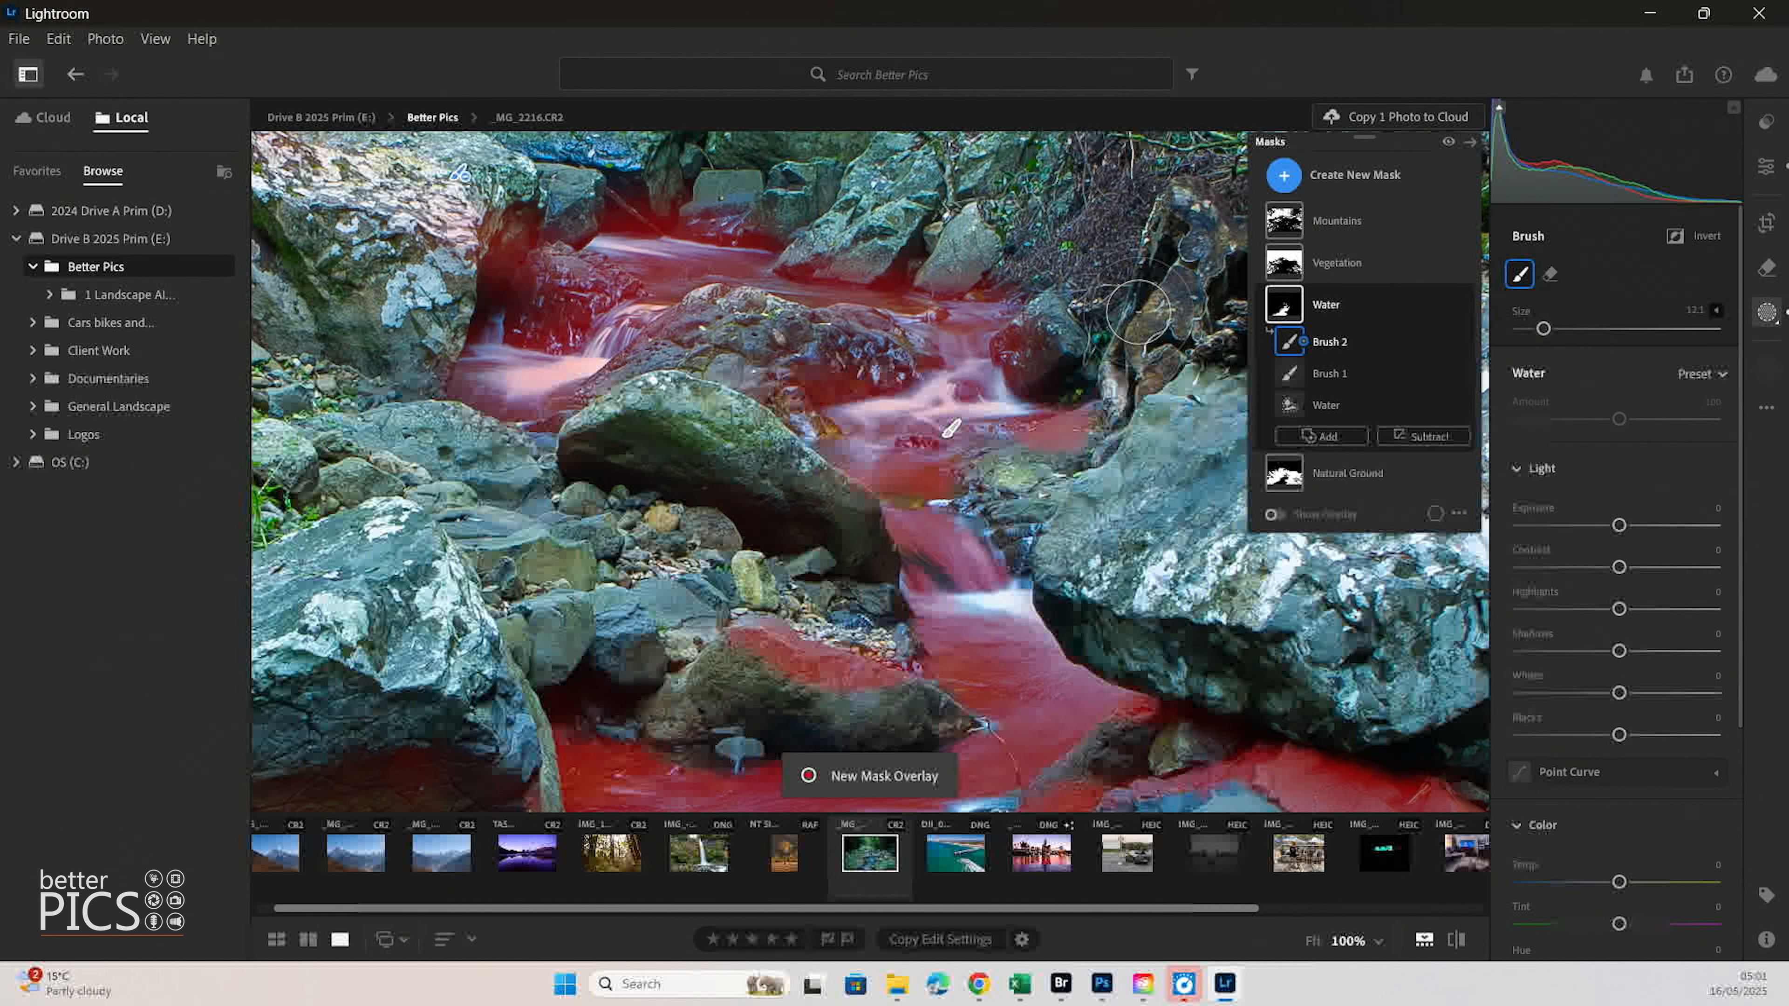
left_click_drag(770, 631, 861, 672)
mouse_move(725, 650)
left_mouse_down()
mouse_move(880, 680)
mouse_move(768, 653)
mouse_move(822, 670)
left_mouse_up()
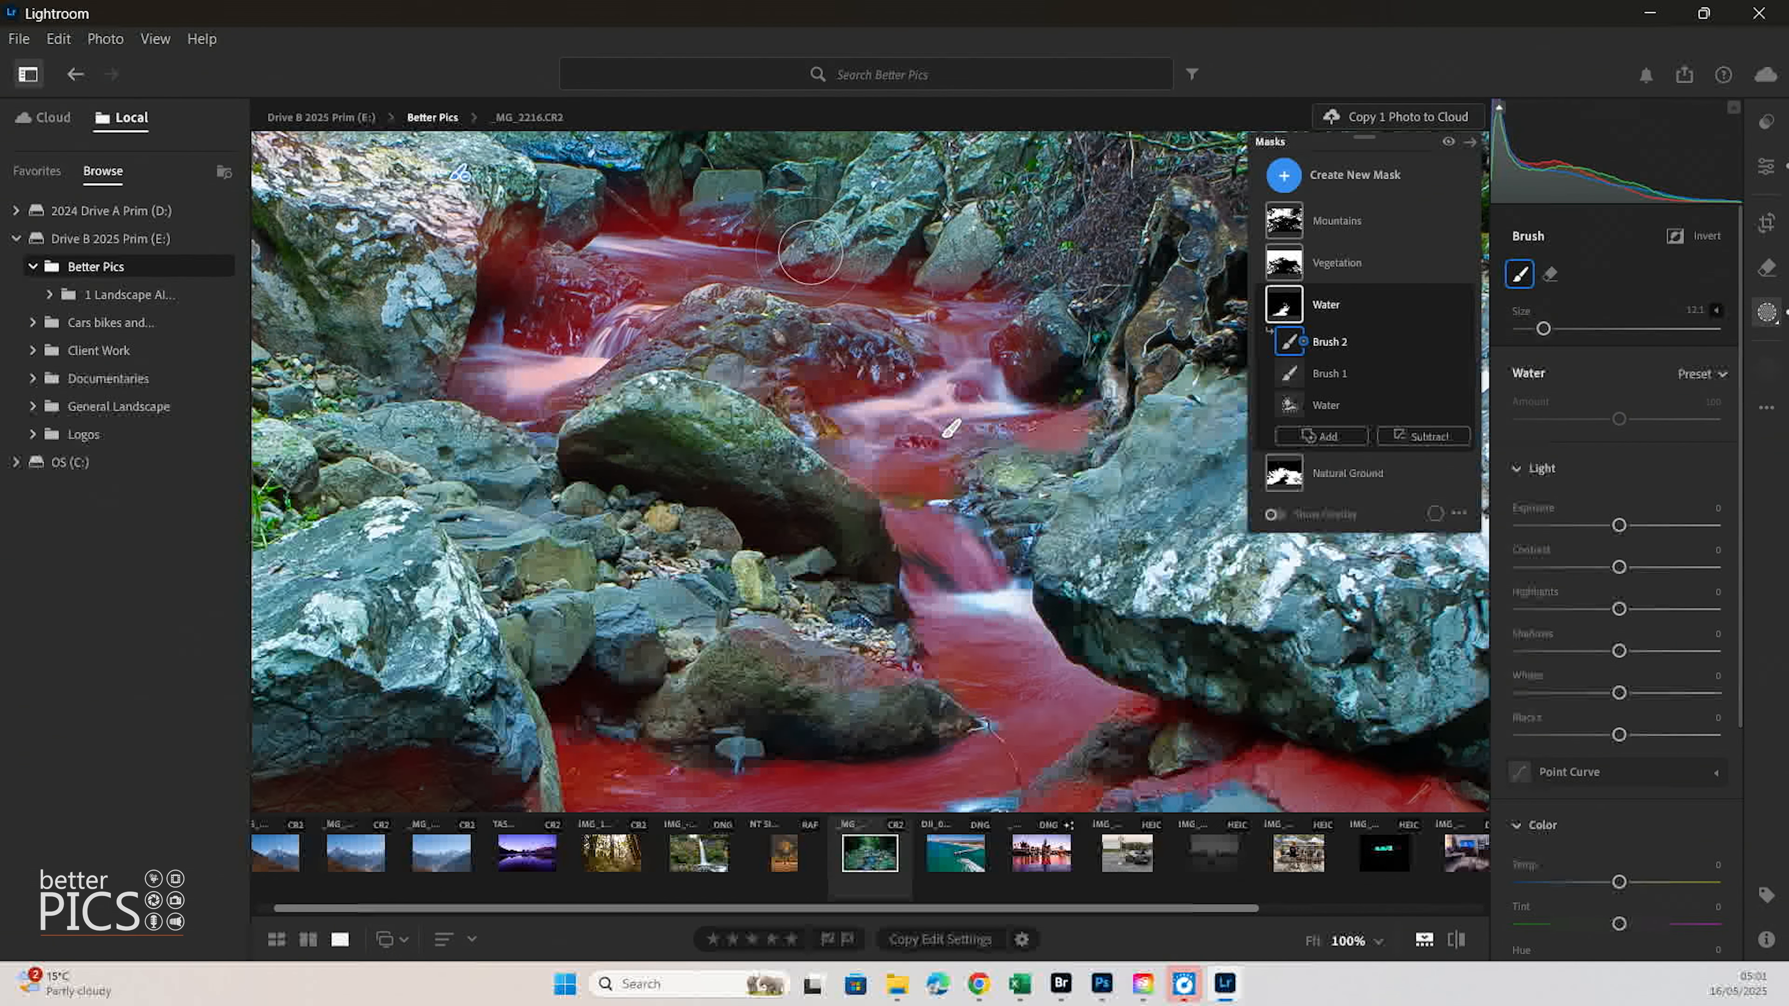
scroll(1521, 227, "down", 3)
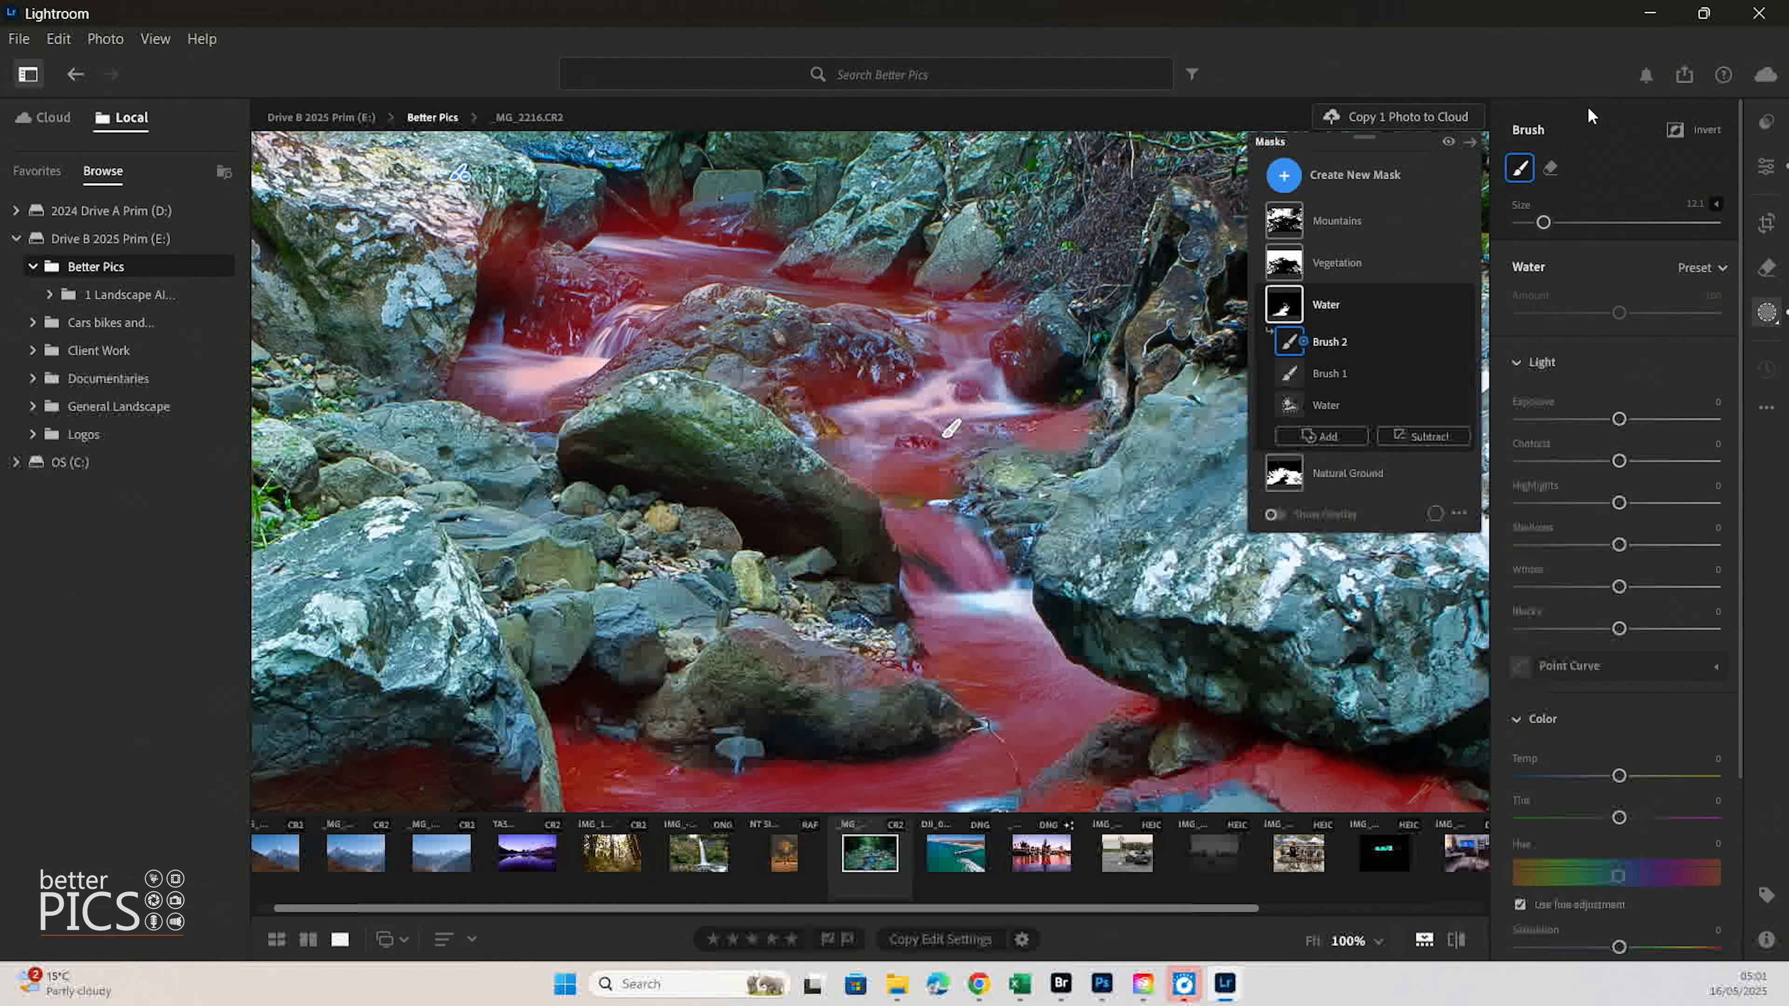
left_click(1299, 302)
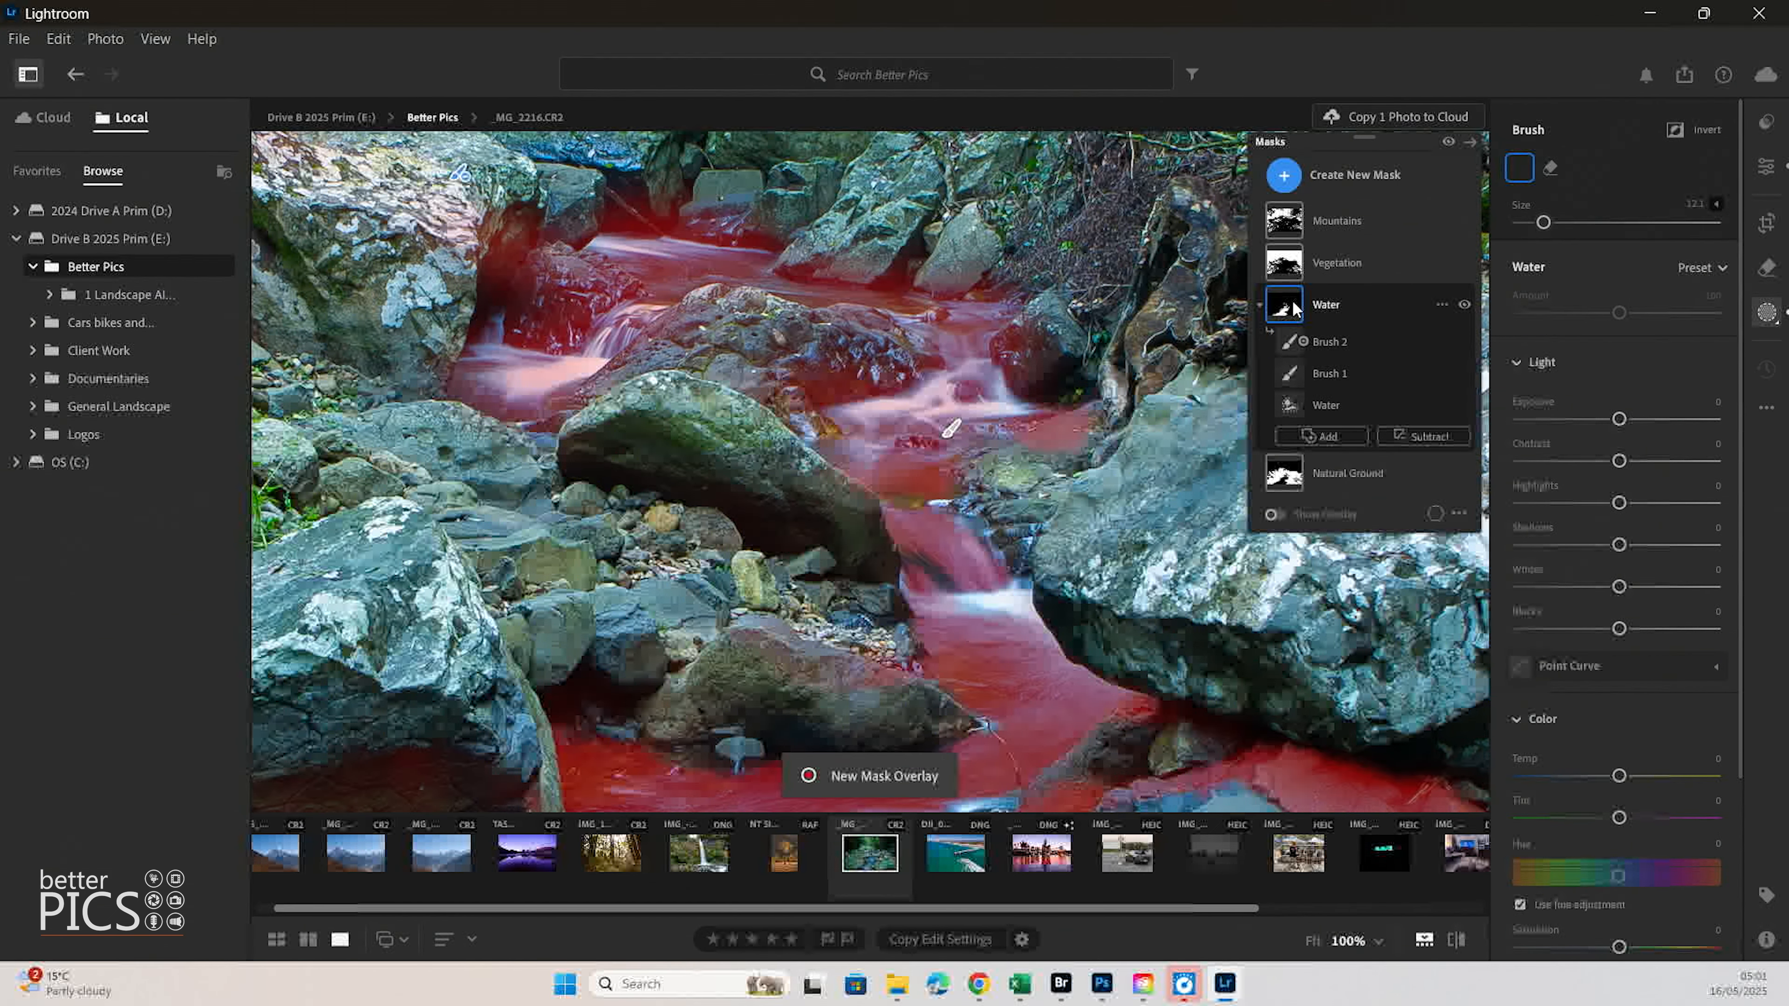
left_click(909, 348)
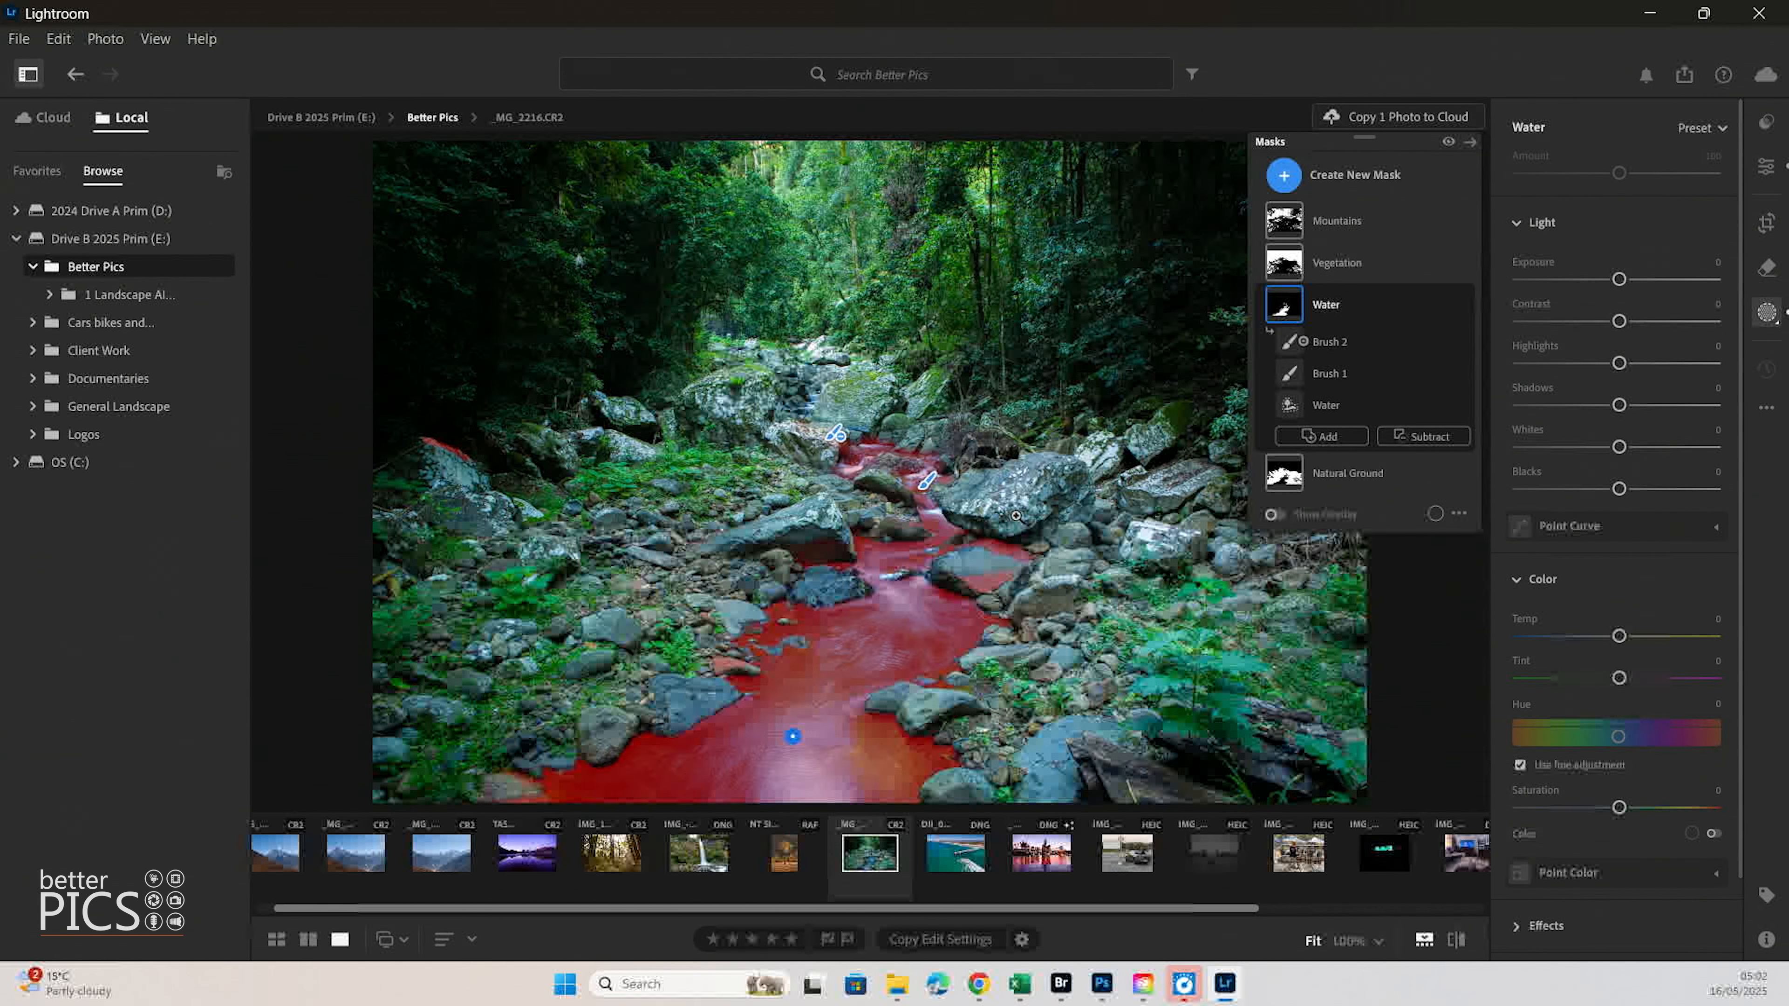
- Raise the exposure of the Natural Ground mask to +0.28
left_click(1299, 487)
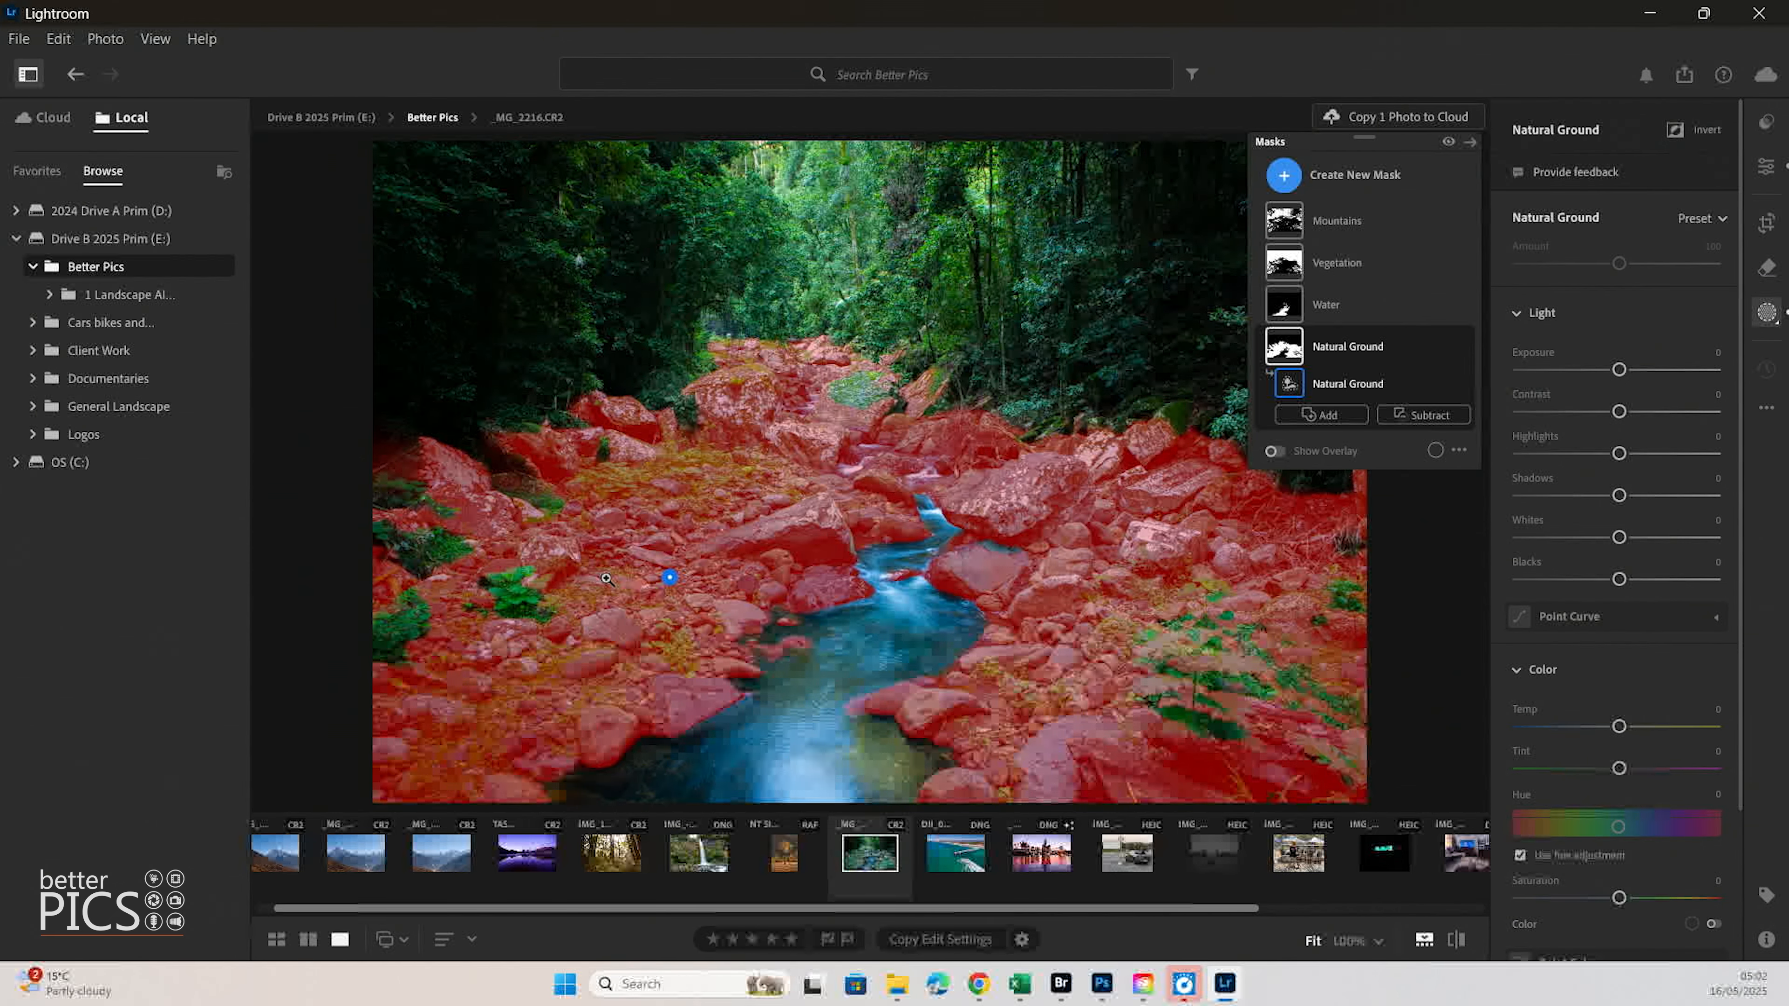
left_click(1287, 348)
mouse_move(1630, 368)
left_mouse_down()
mouse_move(1644, 369)
mouse_move(1594, 372)
mouse_move(1635, 380)
left_mouse_up()
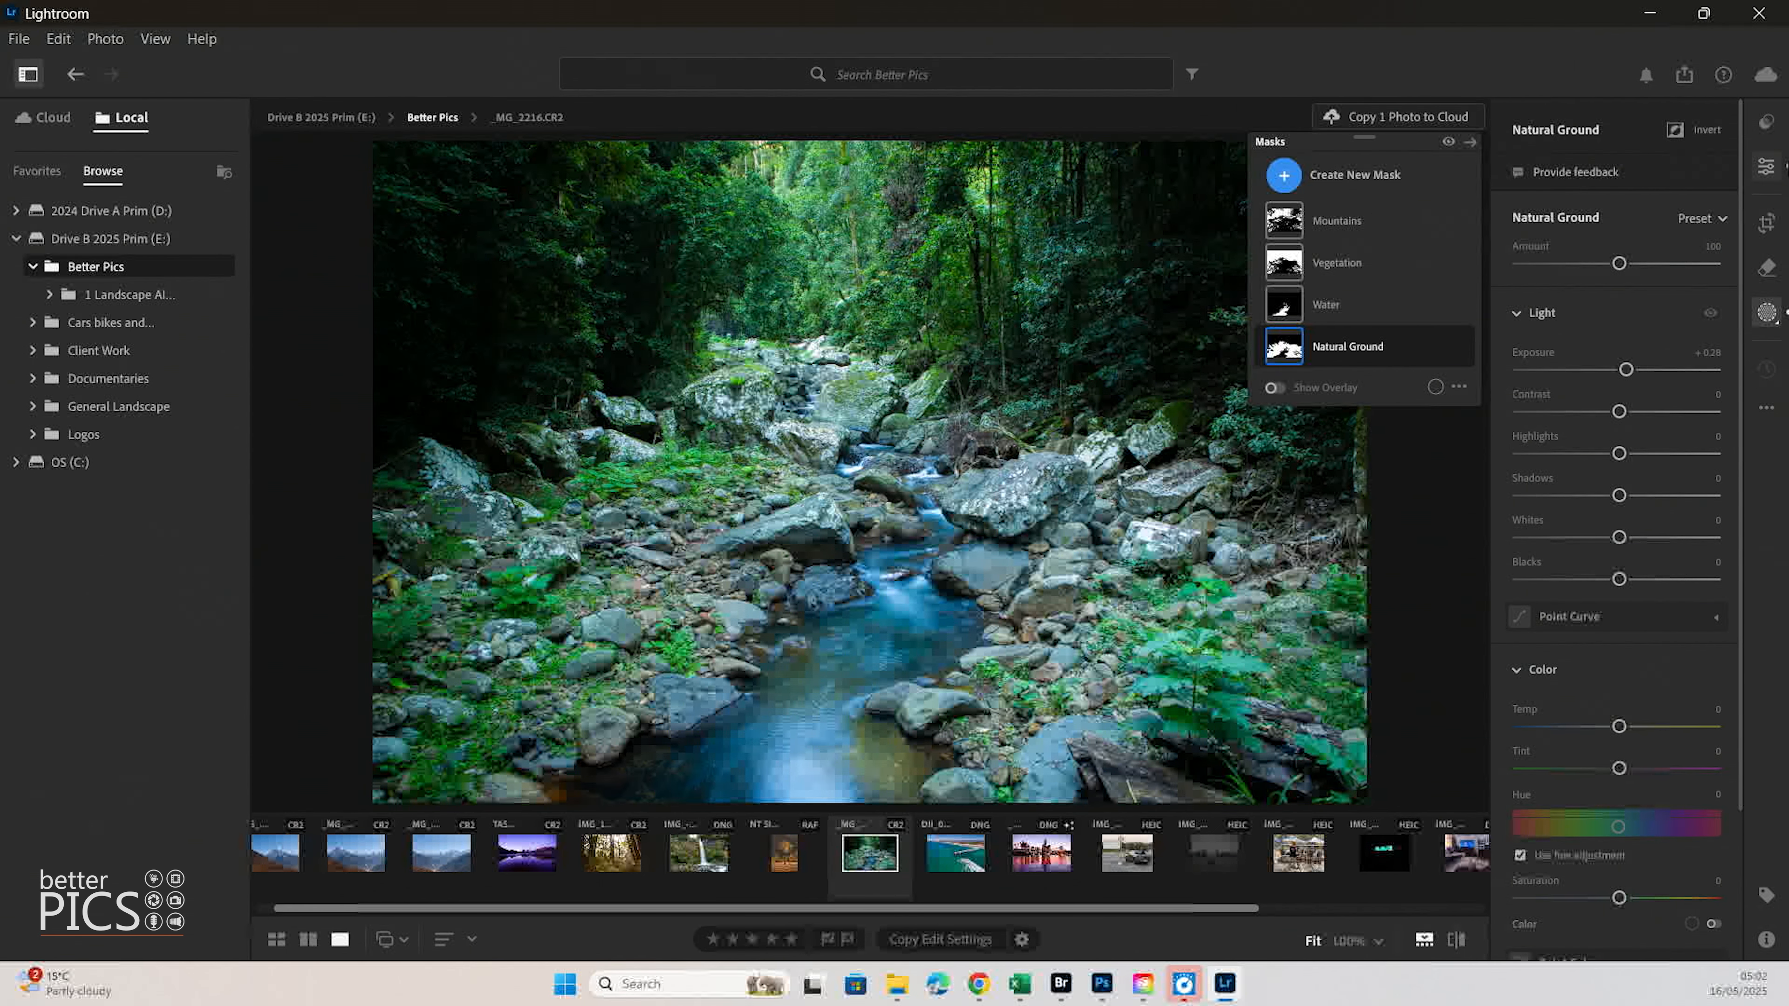
- In the photo's global light settings, set Exposure to -0.01 and Contrast to +26, and lower the Shadows
left_click(1767, 168)
left_click(1768, 170)
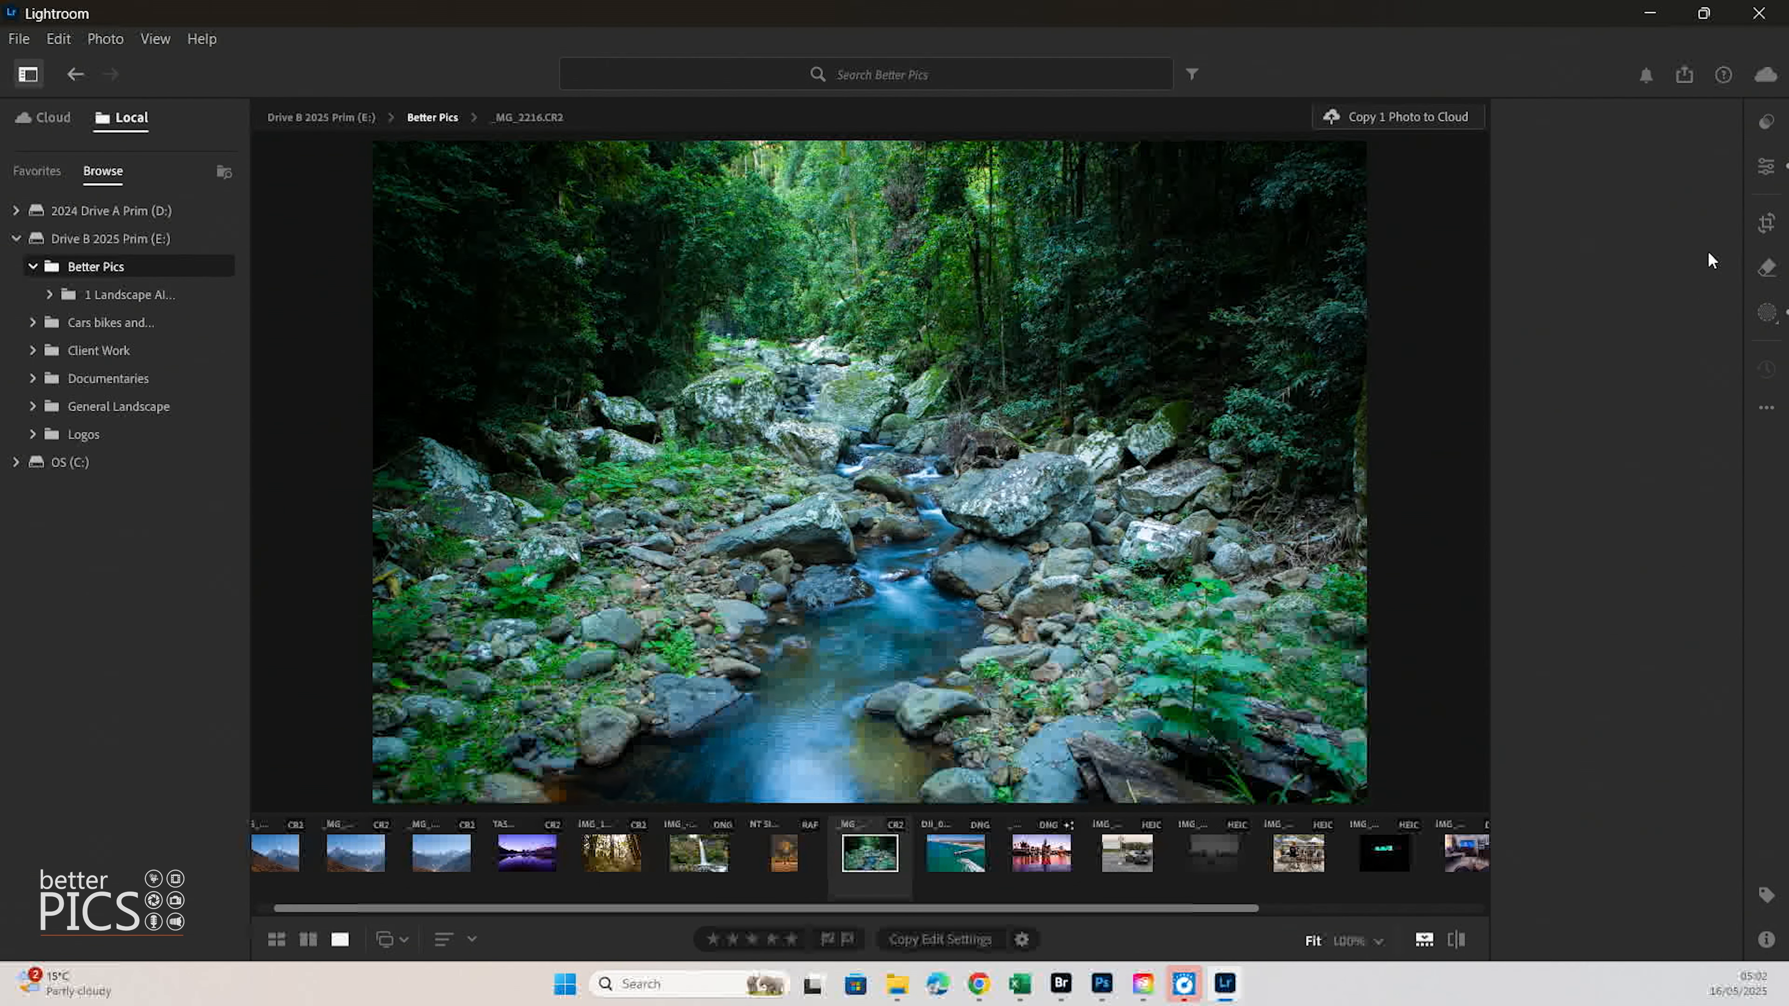
left_click(1768, 167)
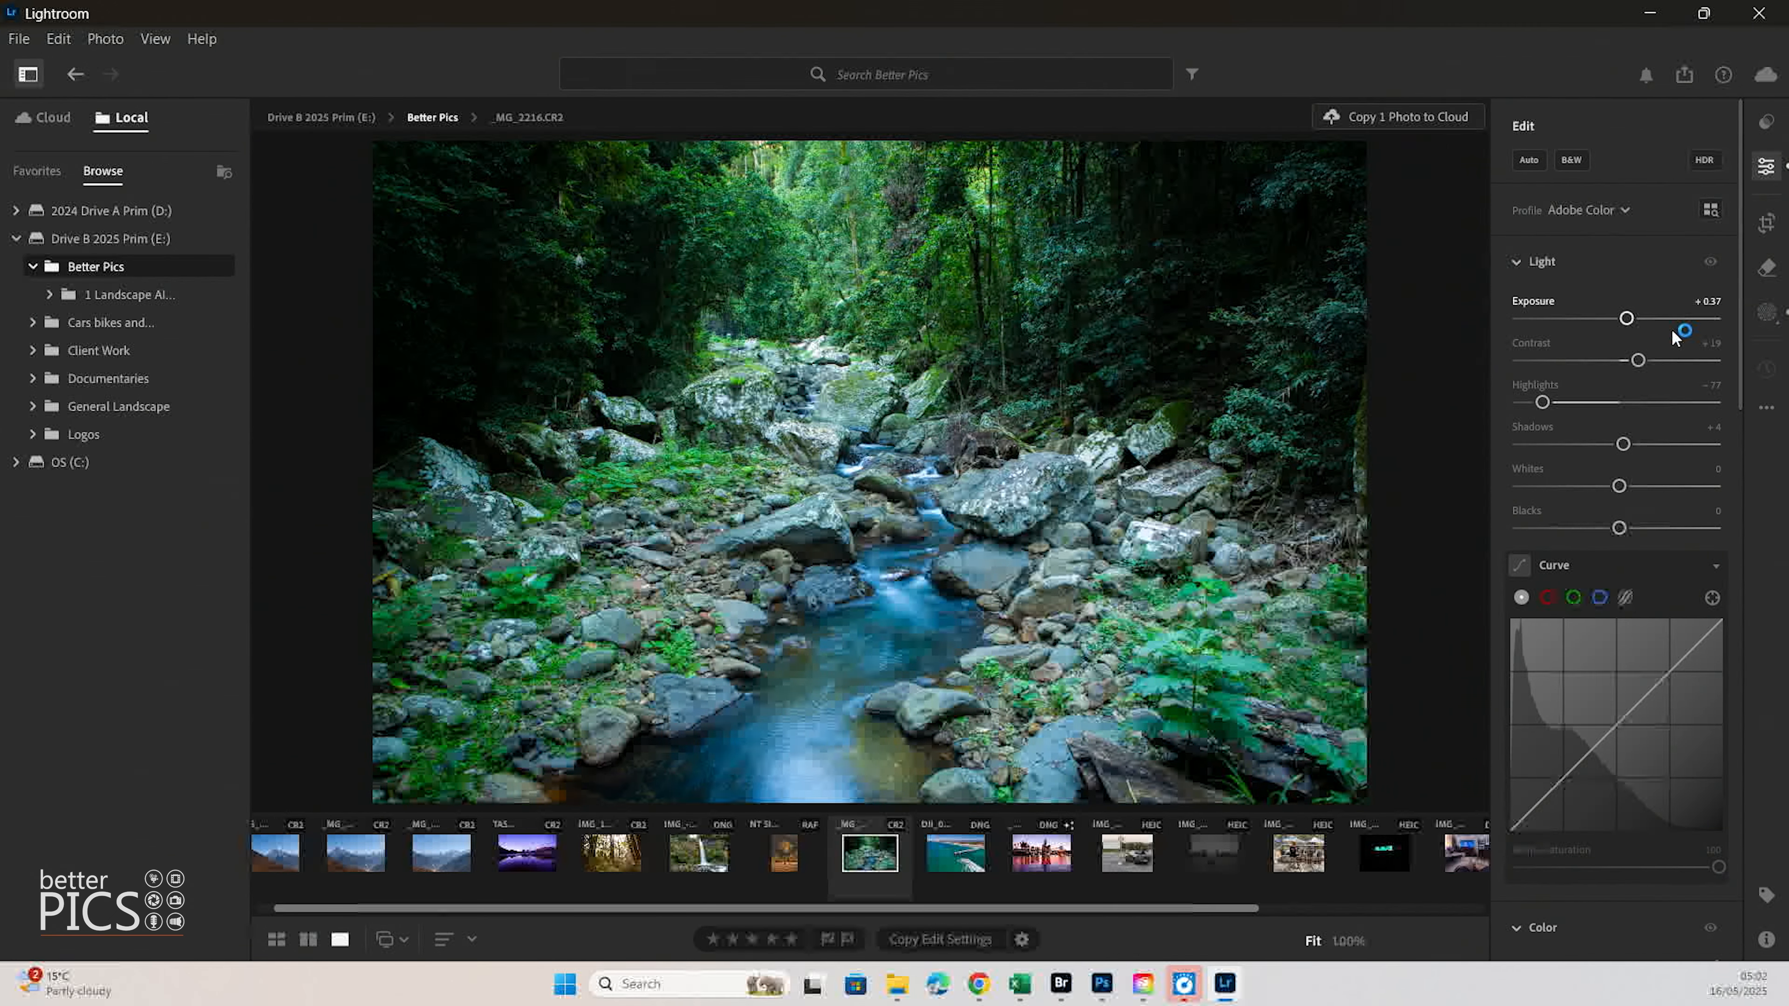
left_click_drag(1627, 318, 1646, 360)
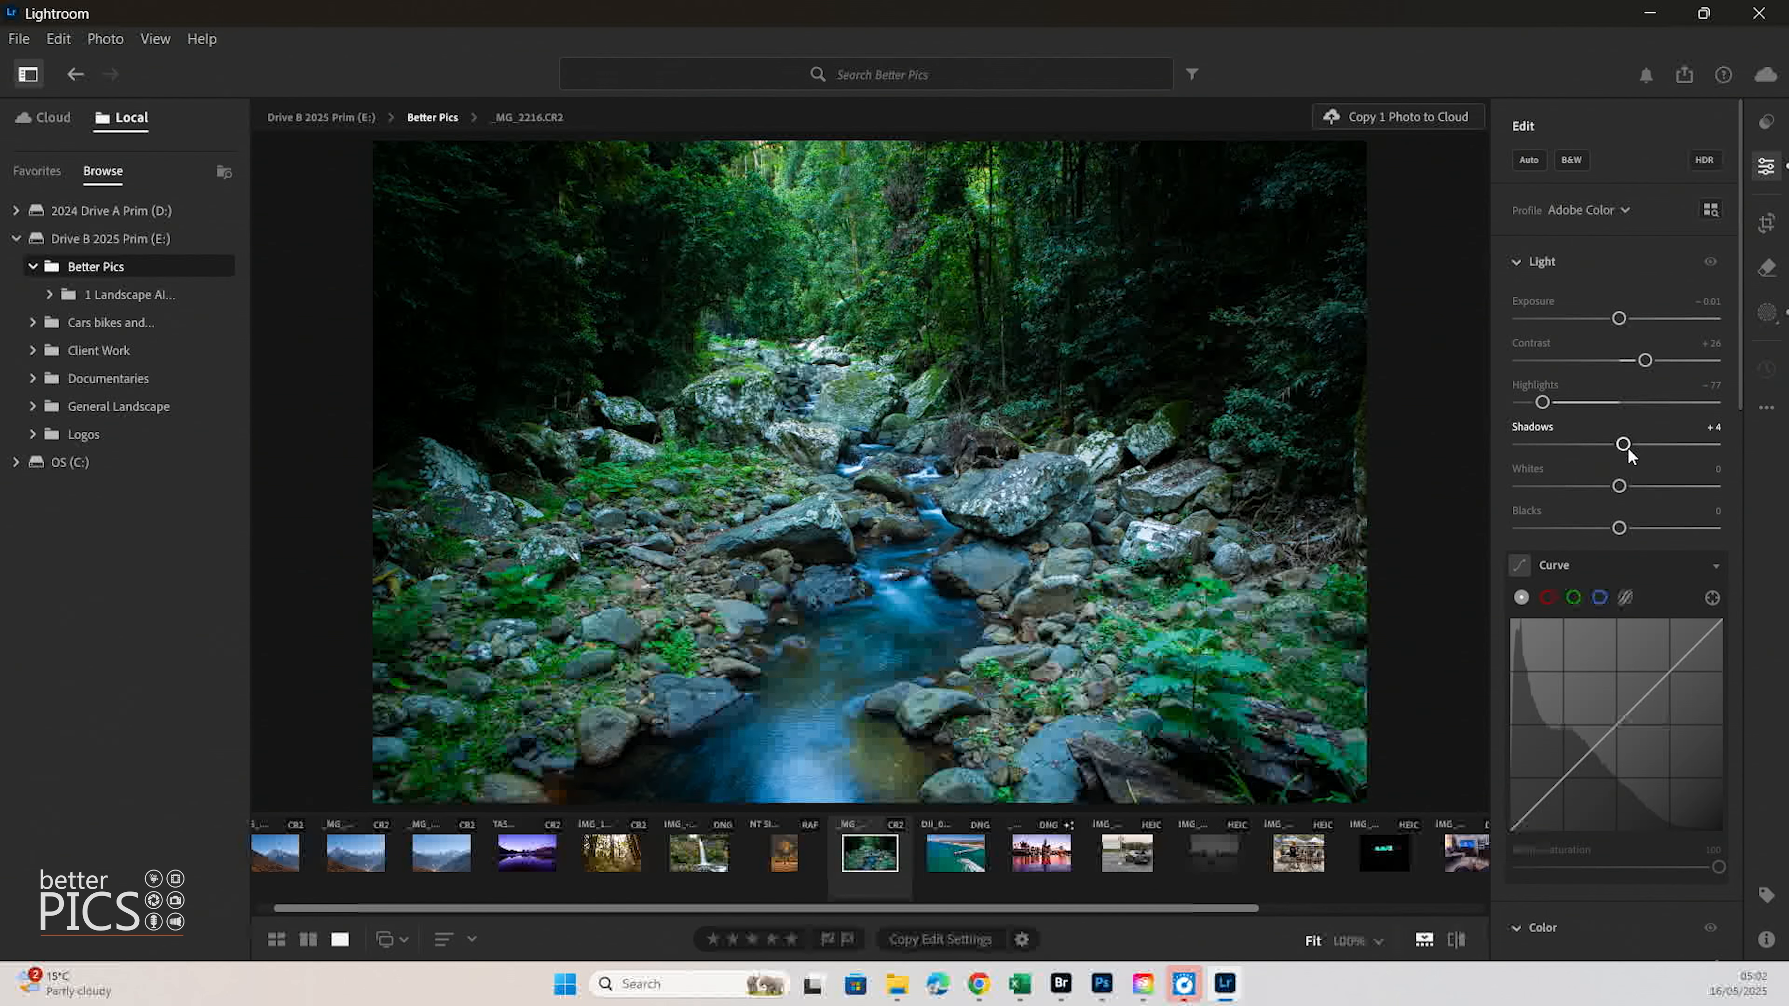
left_click_drag(1624, 447, 1603, 449)
- Set the creek photo's Water mask to Exposure -0.04 and Contrast +7
left_click(1766, 312)
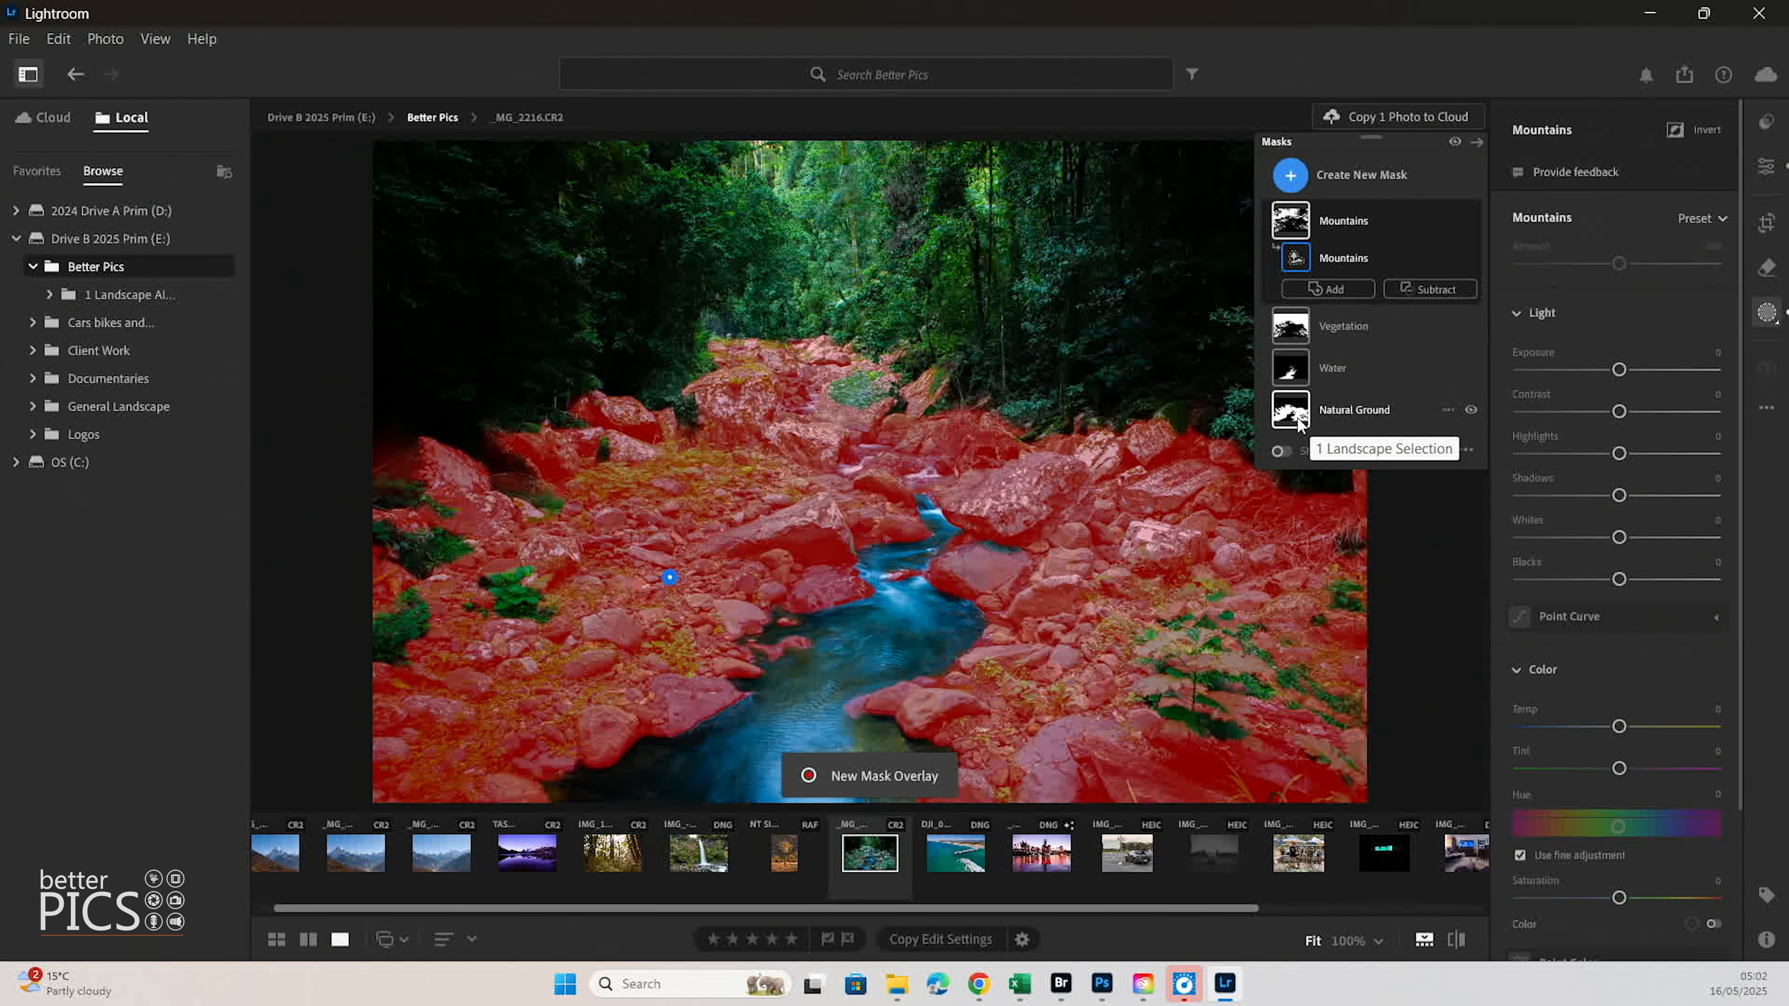
left_click(1333, 368)
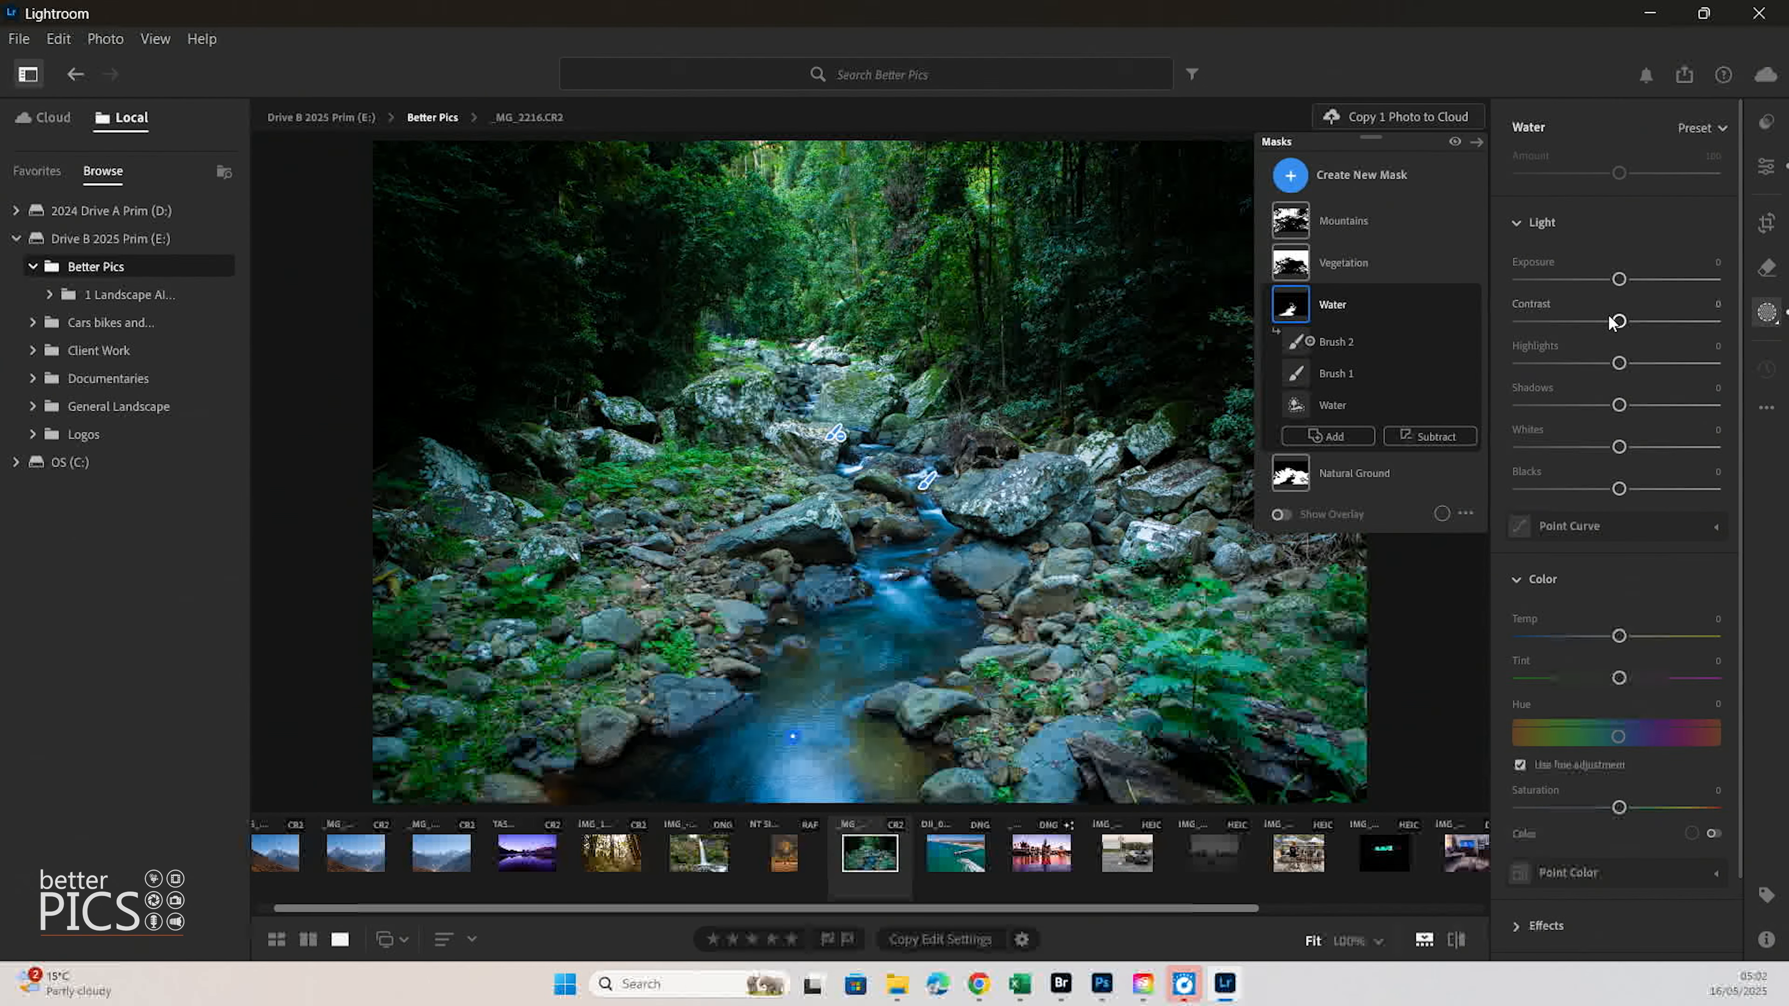
mouse_move(1620, 279)
left_mouse_down()
mouse_move(1590, 276)
mouse_move(1614, 280)
mouse_move(1627, 321)
mouse_move(1619, 280)
left_mouse_up()
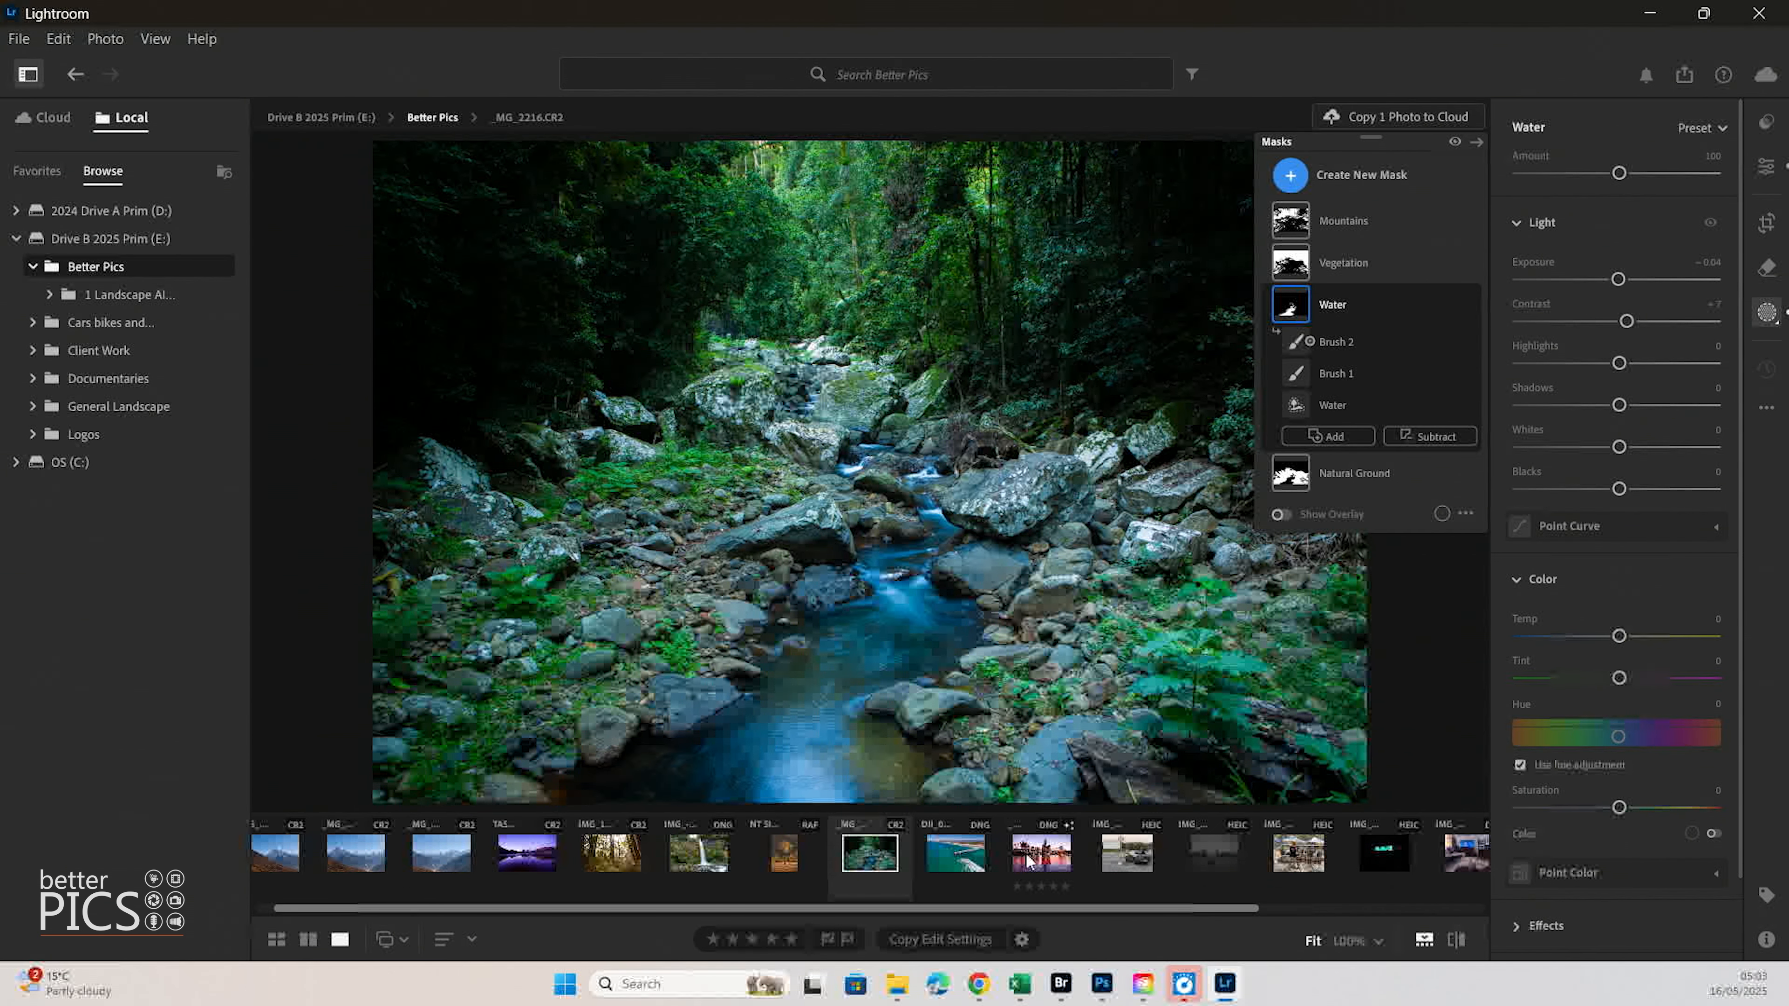
- Open the city bridge photo from the filmstrip and create four separate landscape masks for Sky, Architecture, Vegetation and Water
left_click(1041, 861)
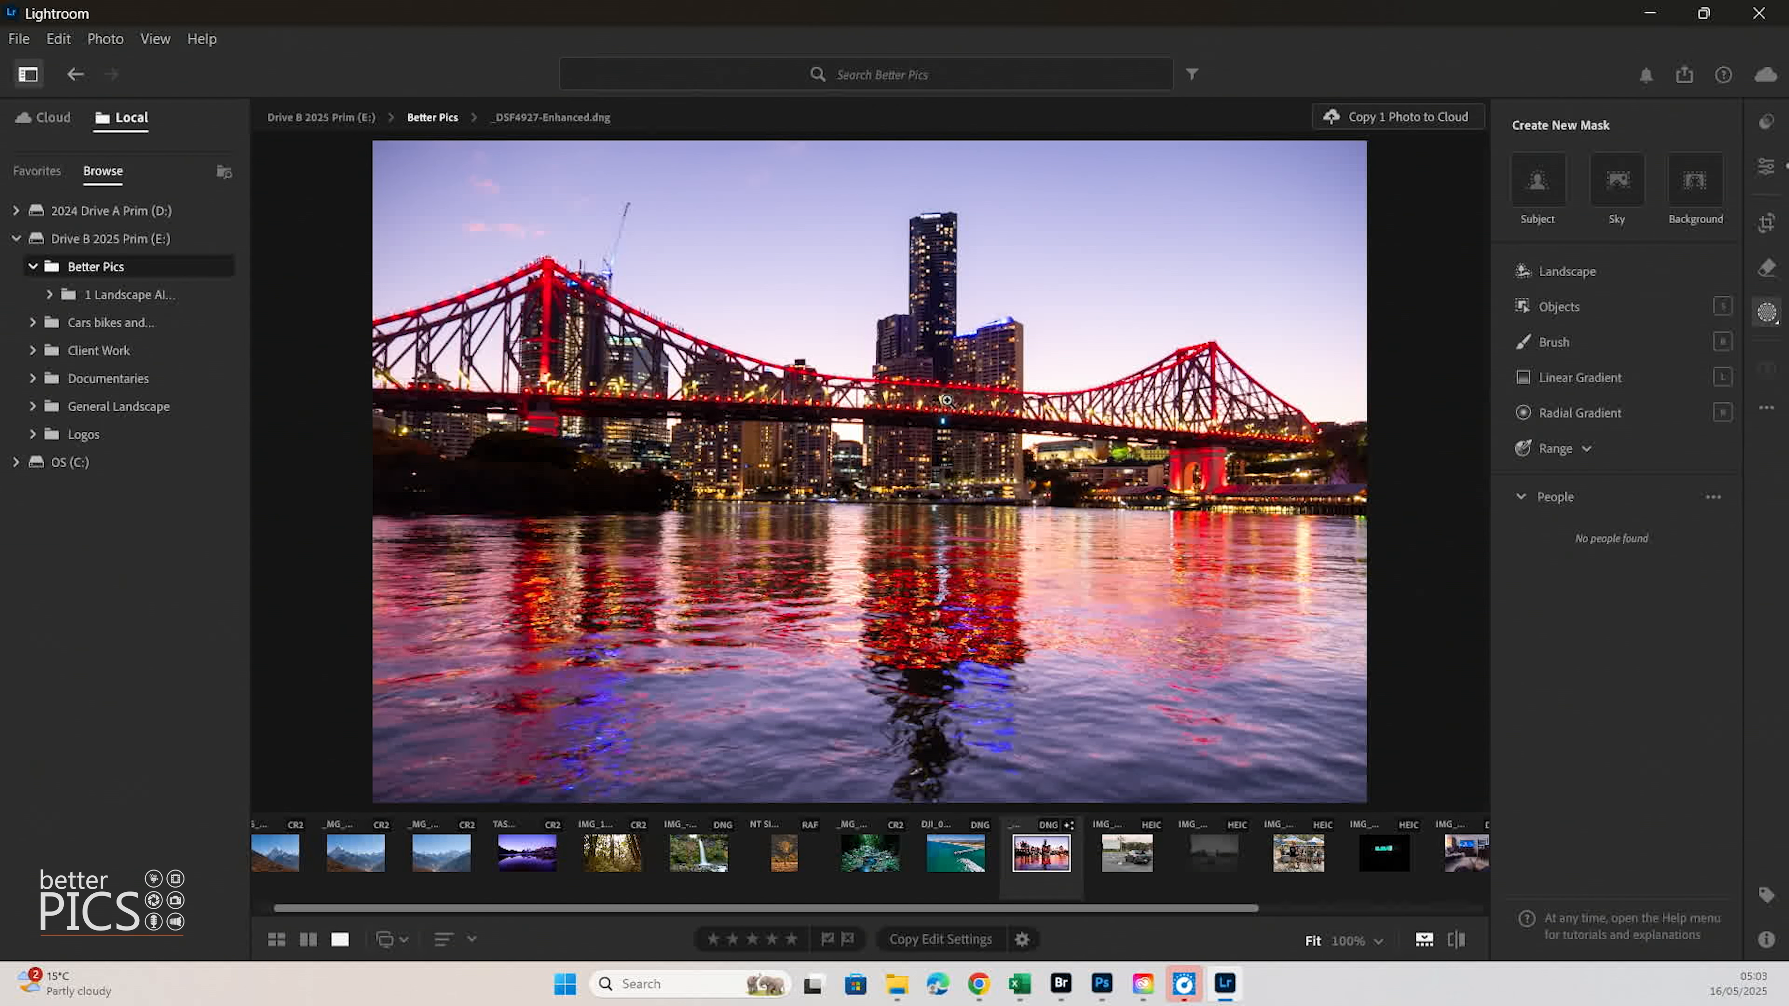
left_click(1581, 274)
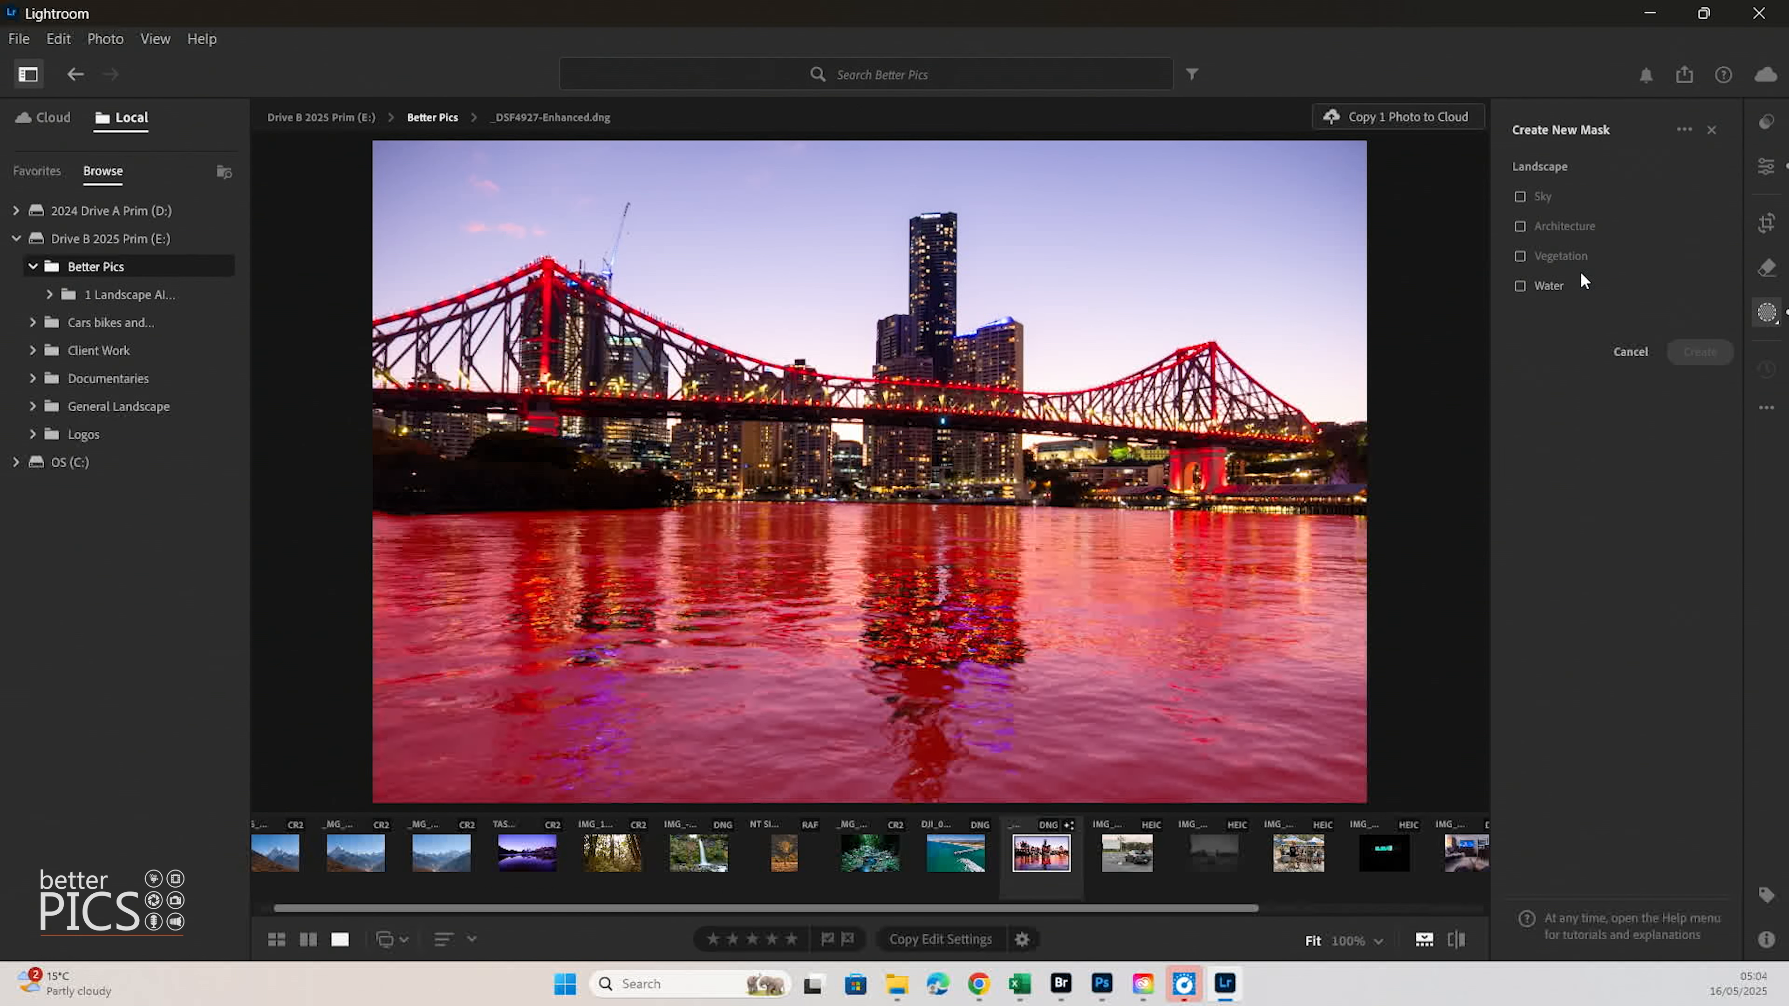
left_click(1519, 284)
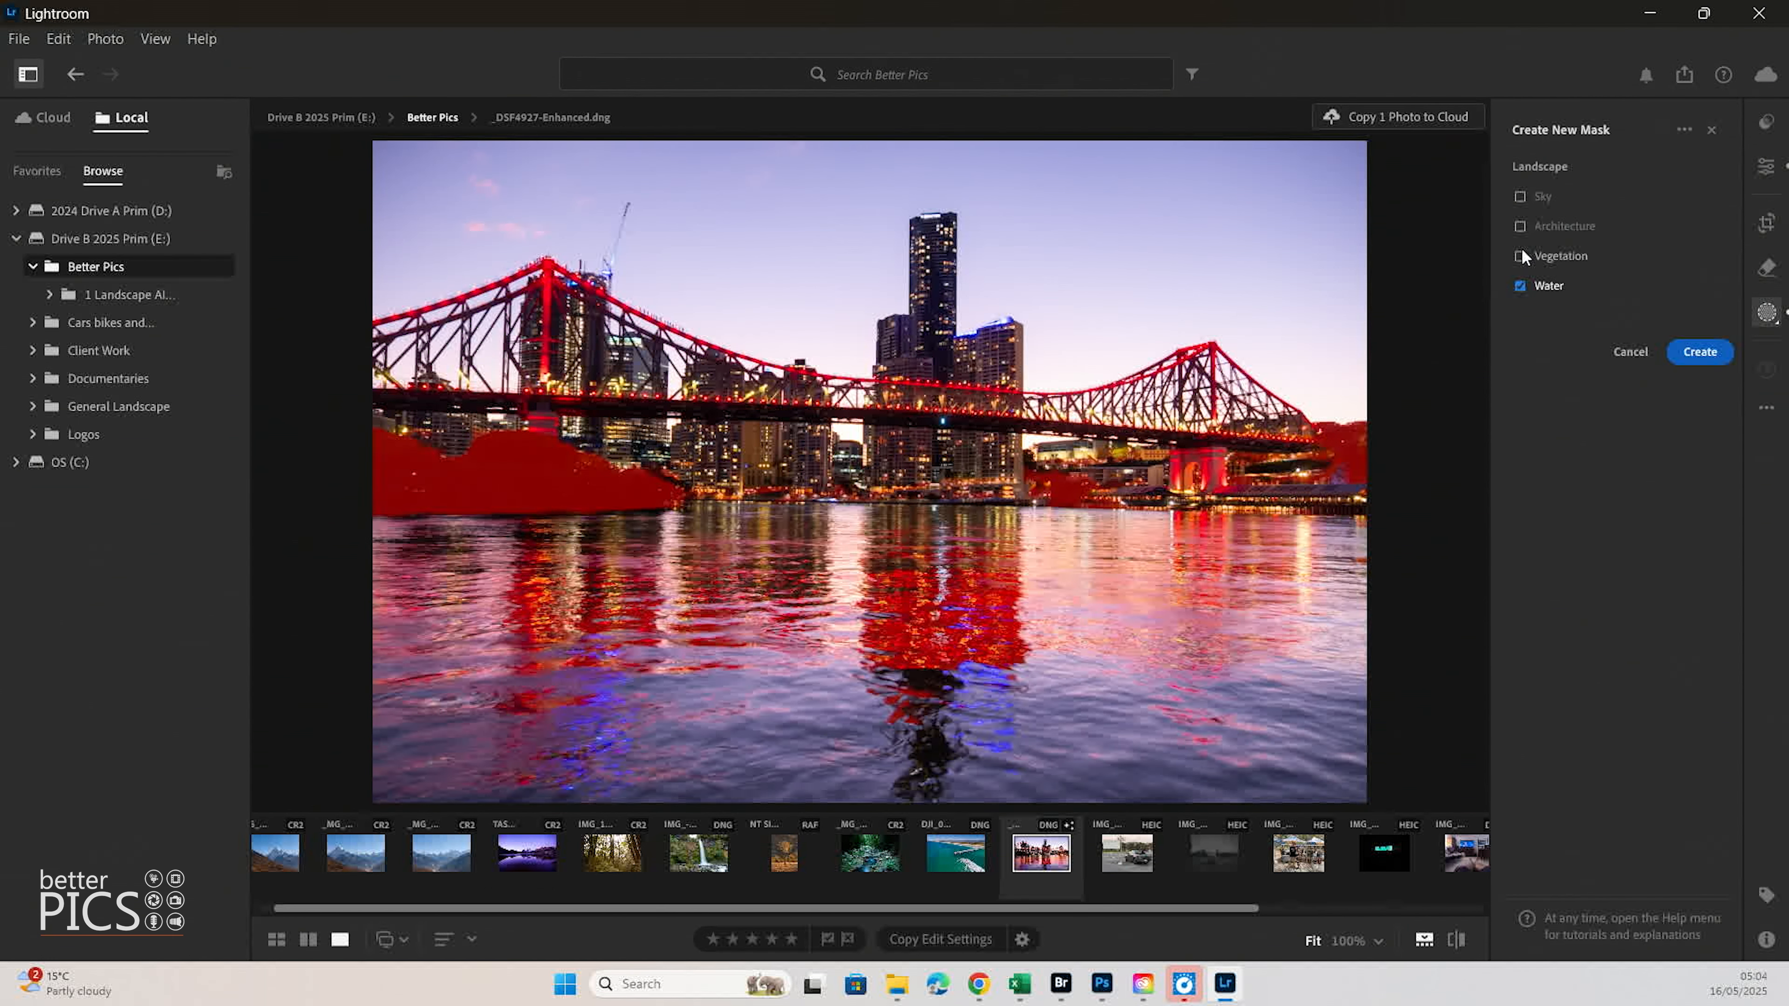
left_click(1521, 256)
left_click(1520, 197)
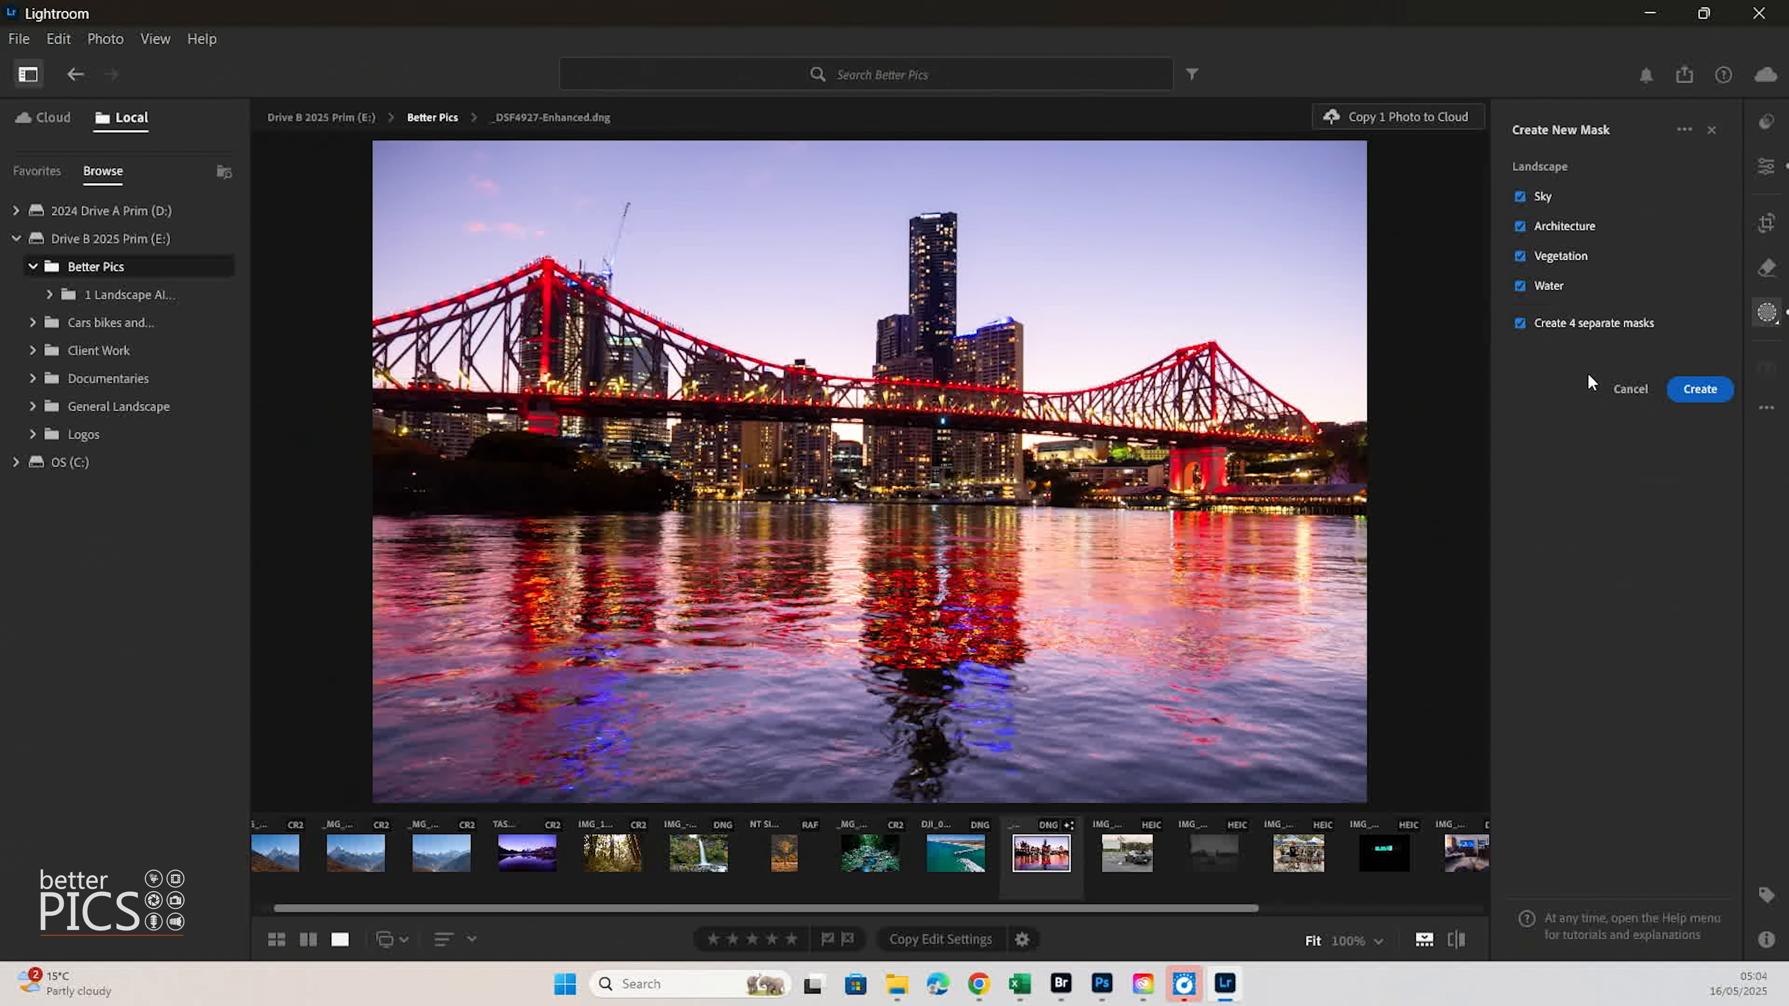
left_click(1685, 398)
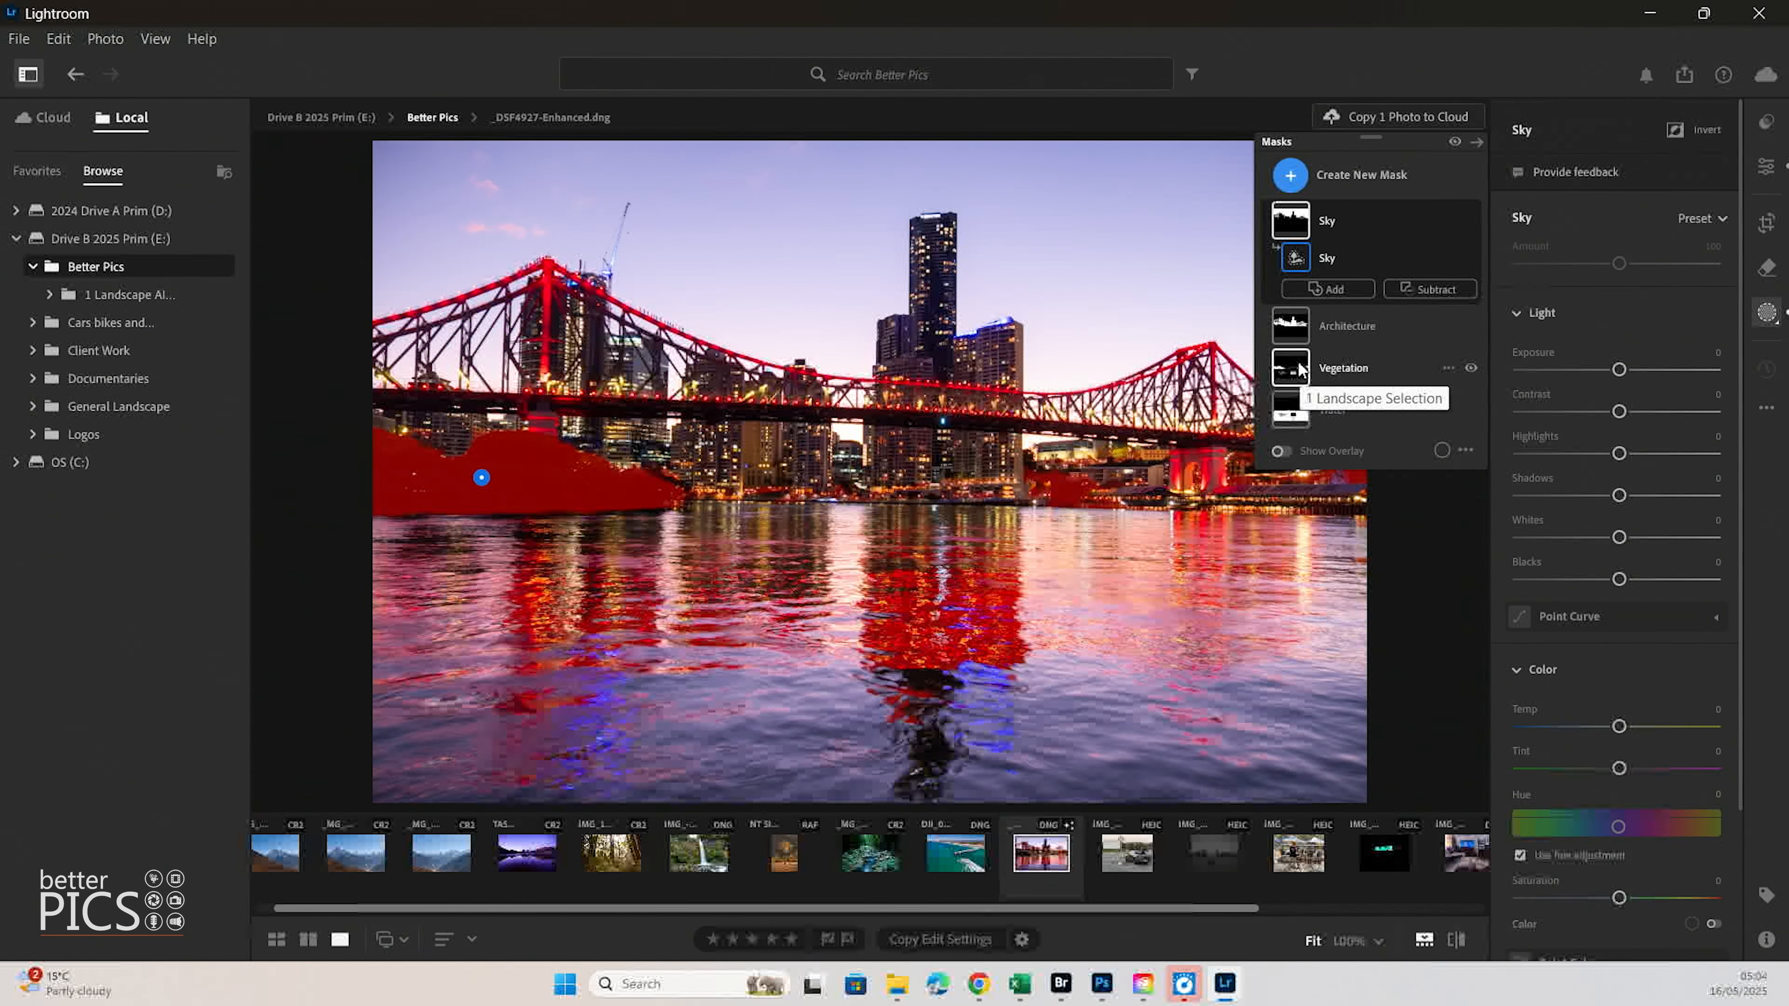
left_click(1300, 368)
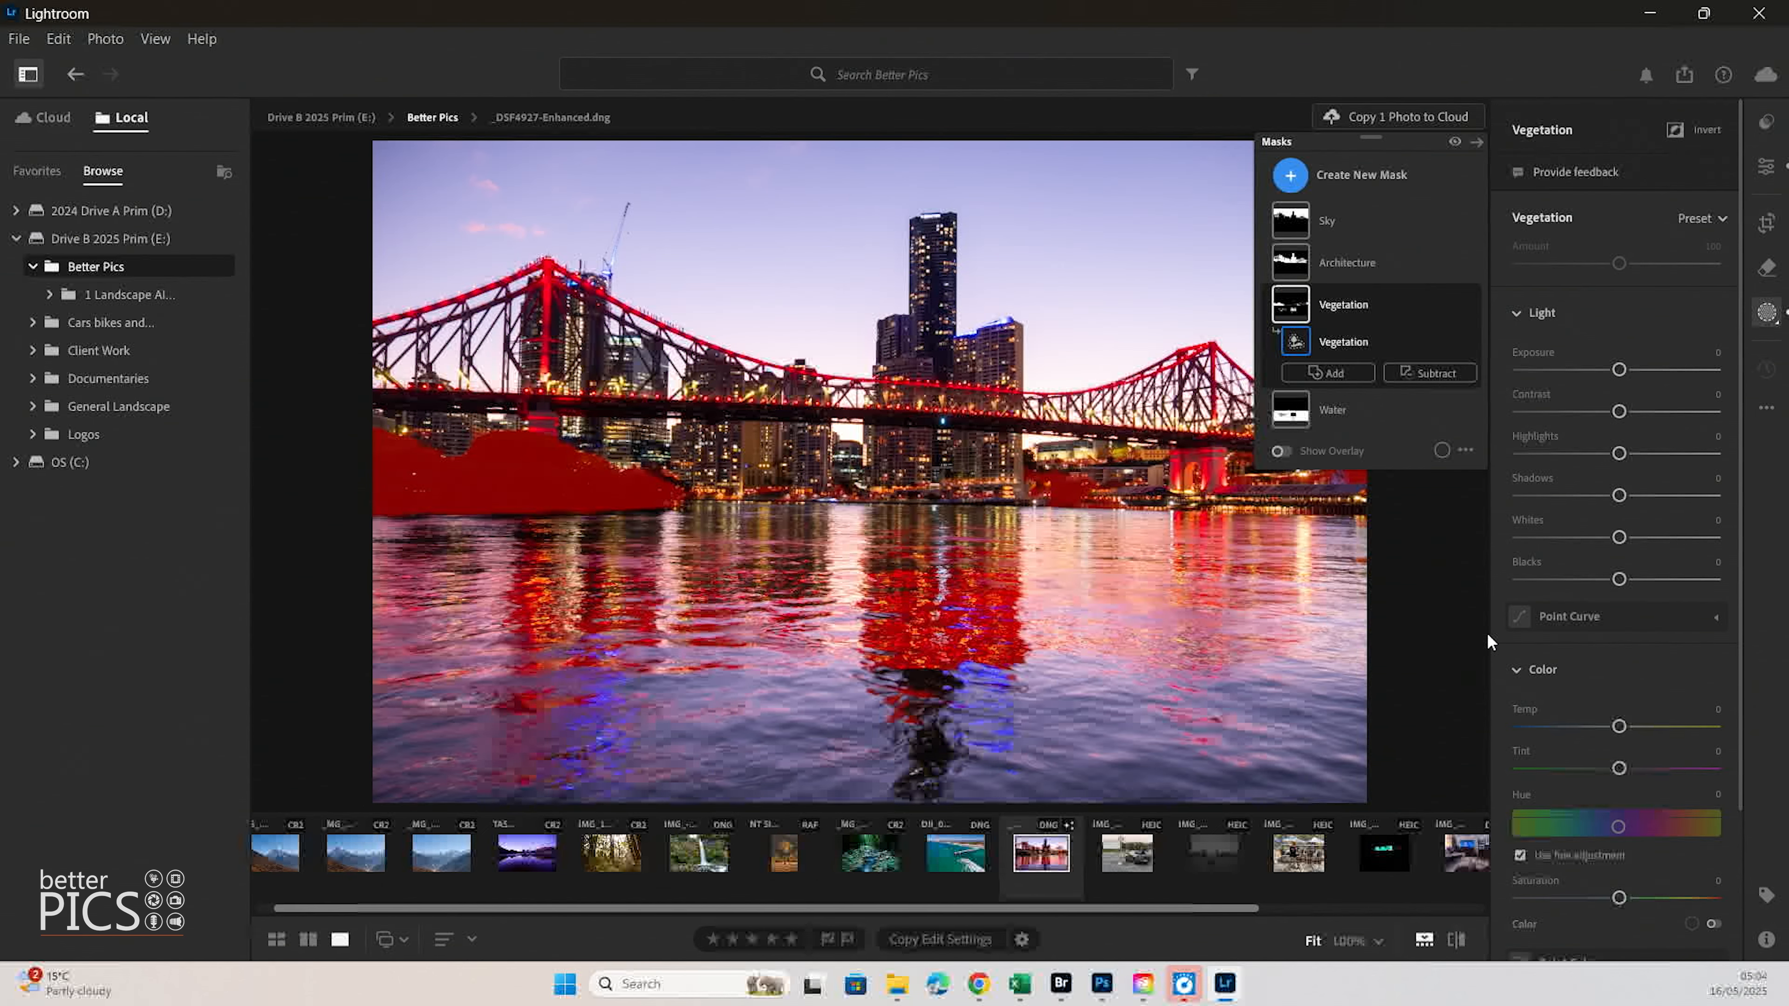
left_click(1478, 142)
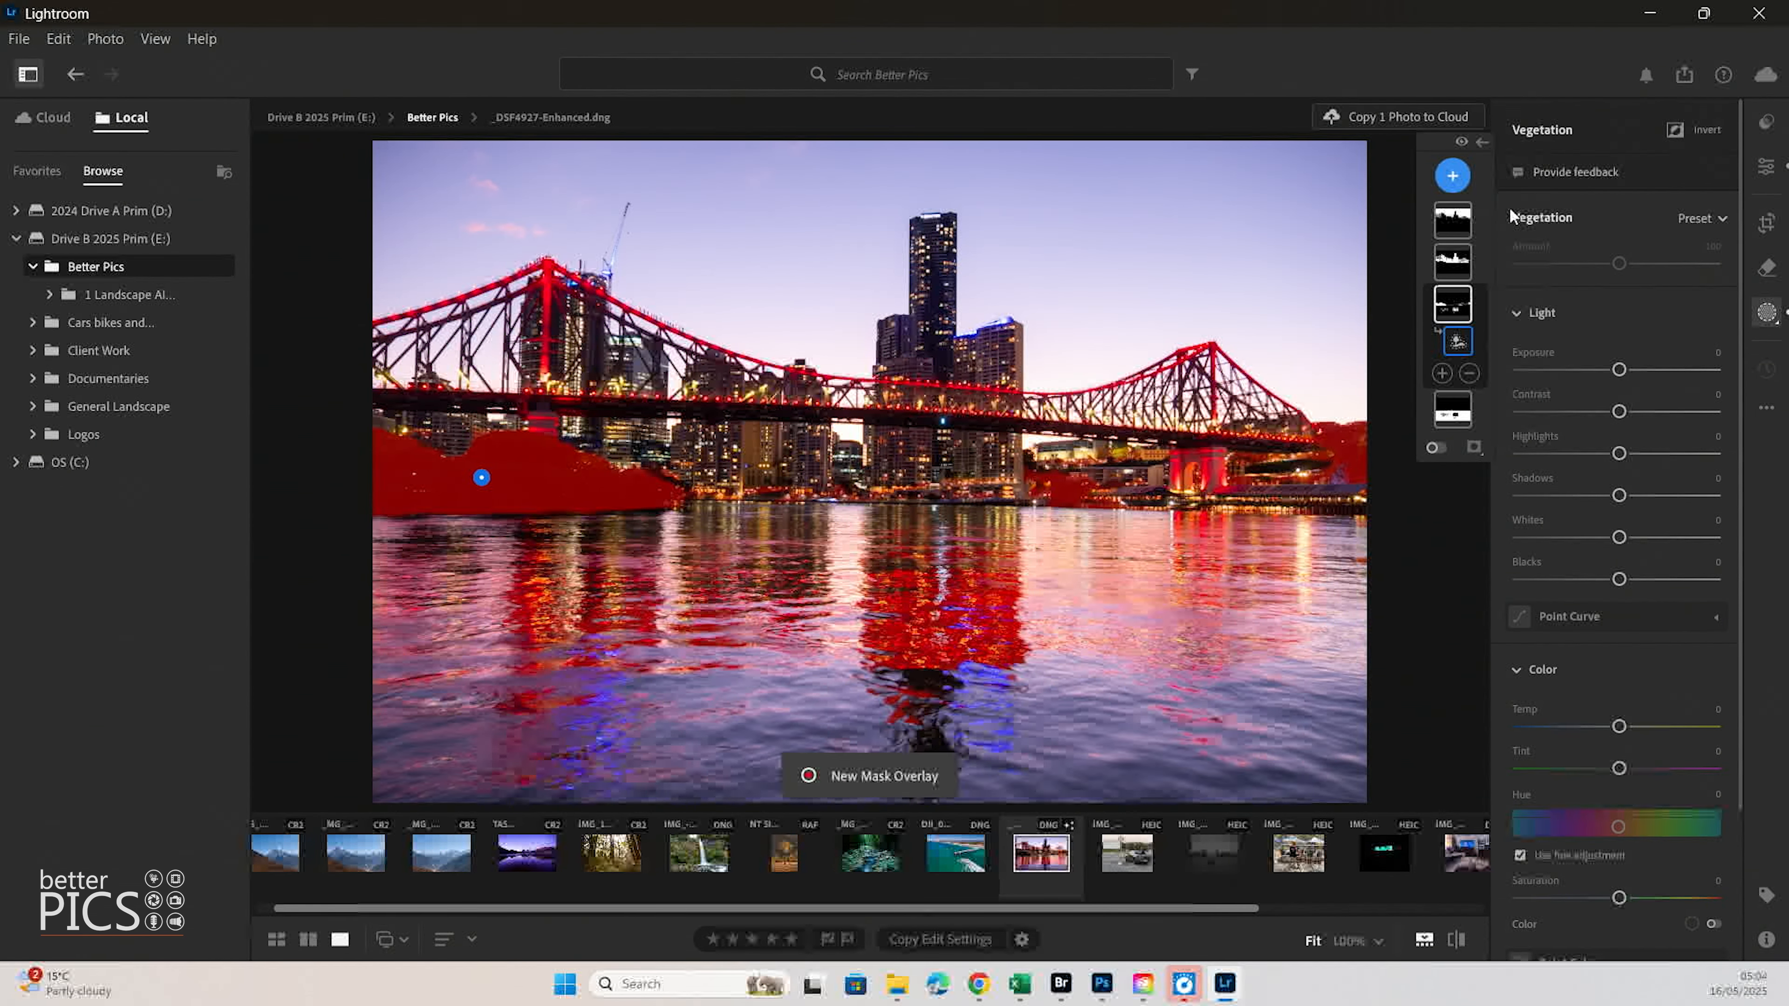
left_click(1480, 142)
- Add a Brush to the bridge photo's Water mask and paint over the river's reflections beneath the bridge
left_click(1301, 417)
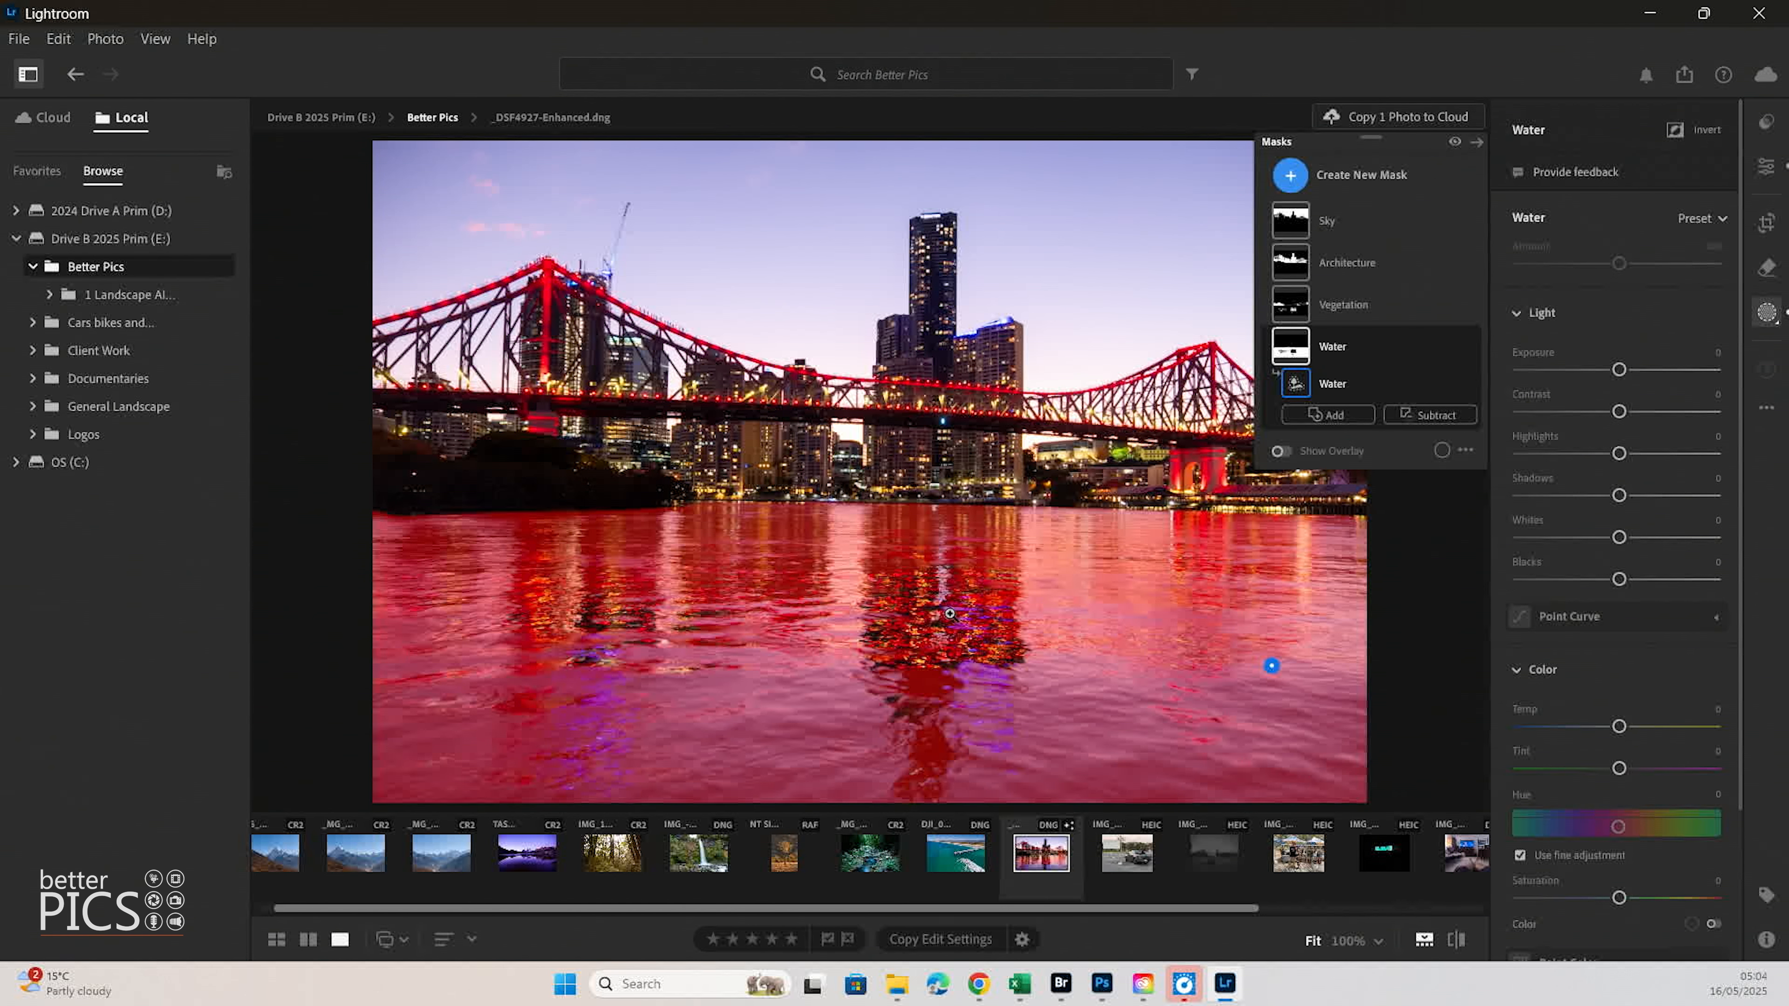
left_click(1331, 419)
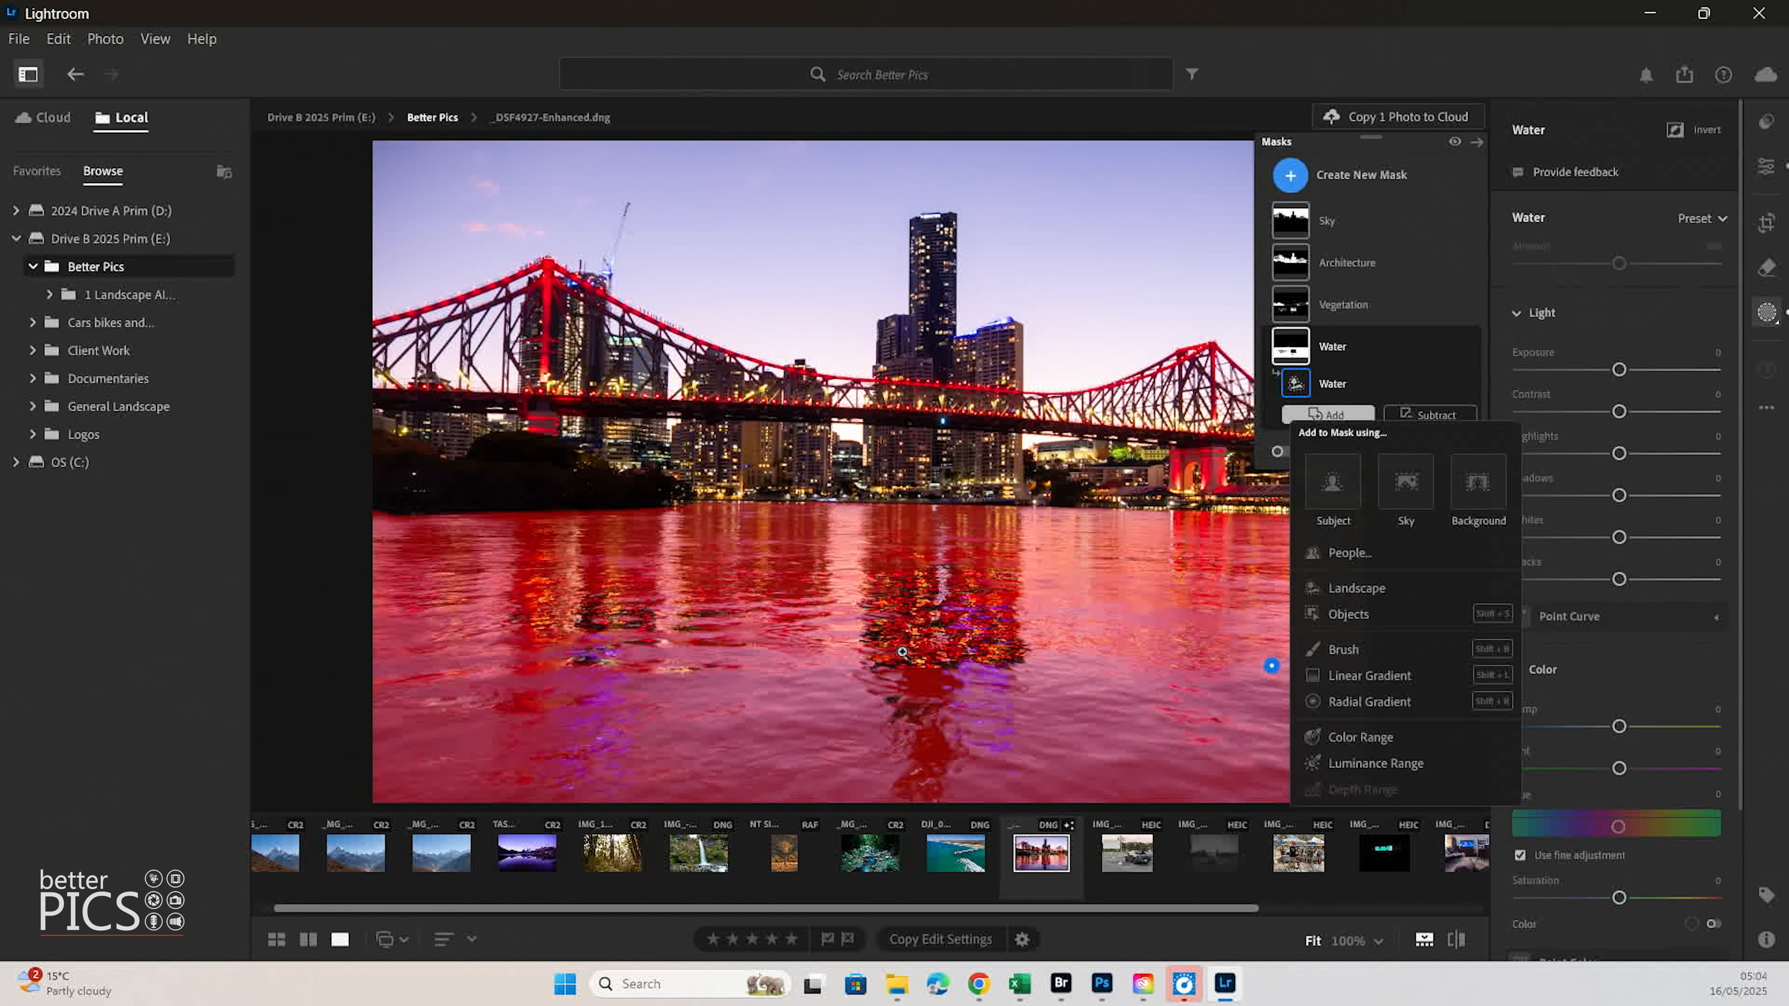
left_click(1324, 419)
left_click(1328, 417)
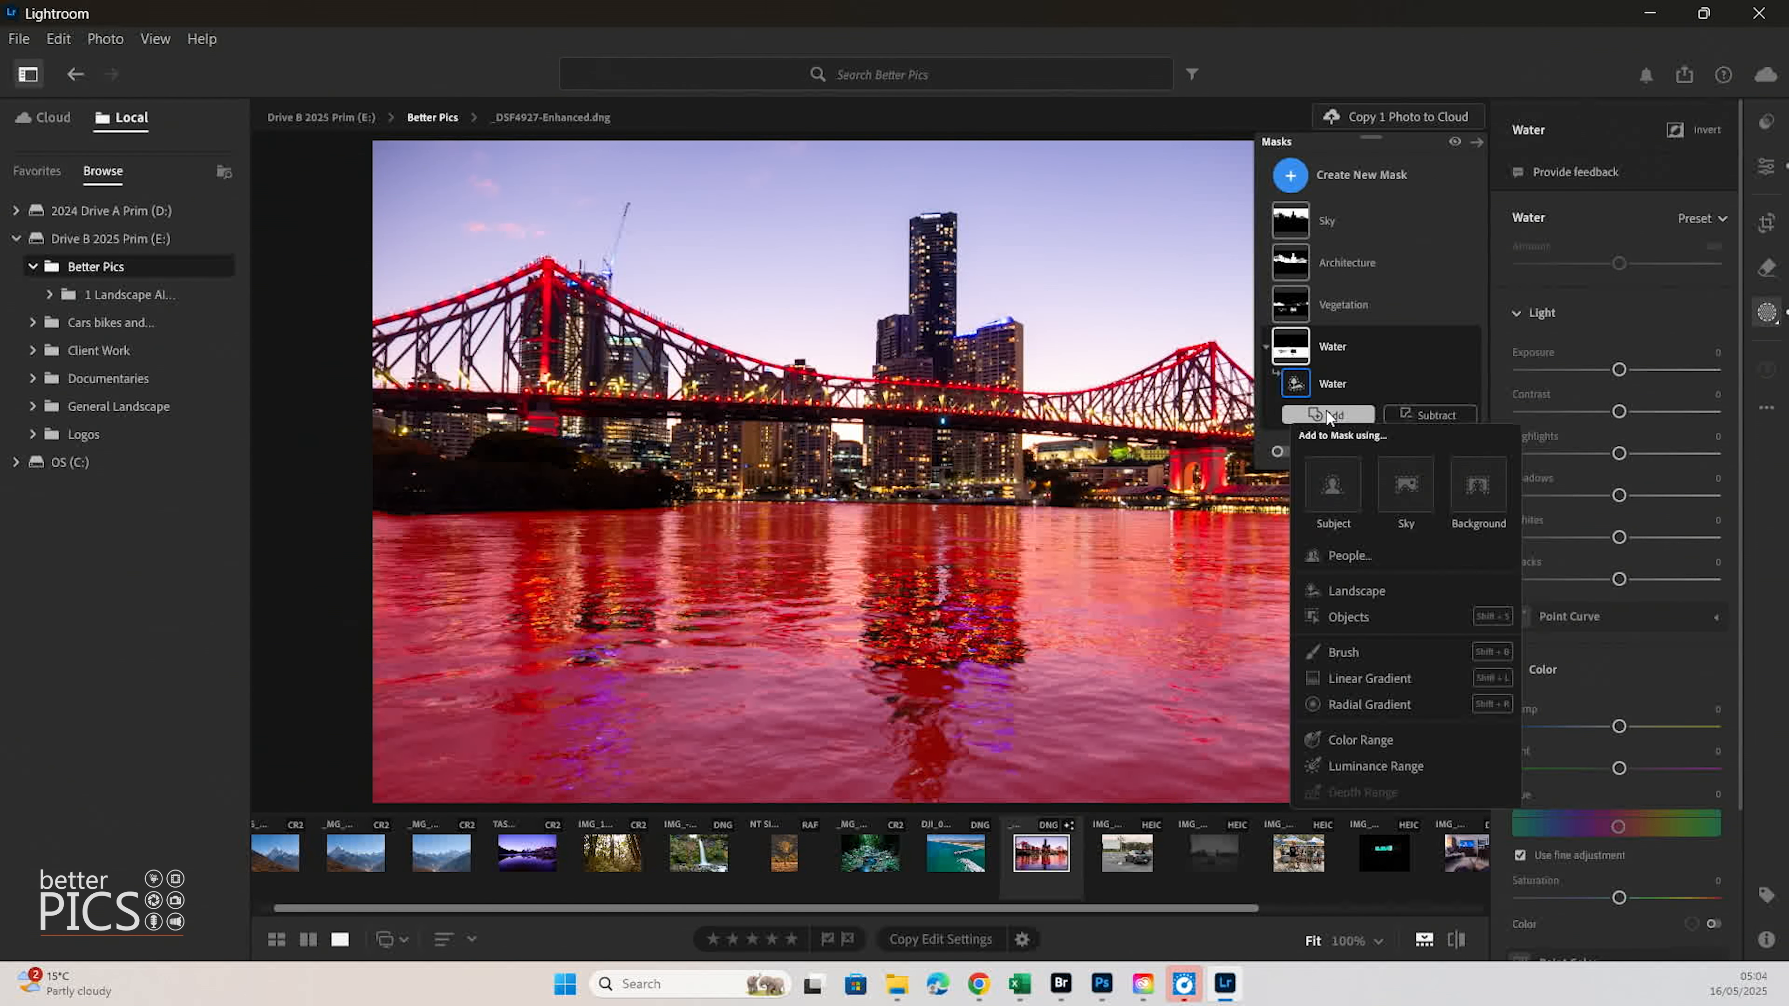
left_click(1359, 649)
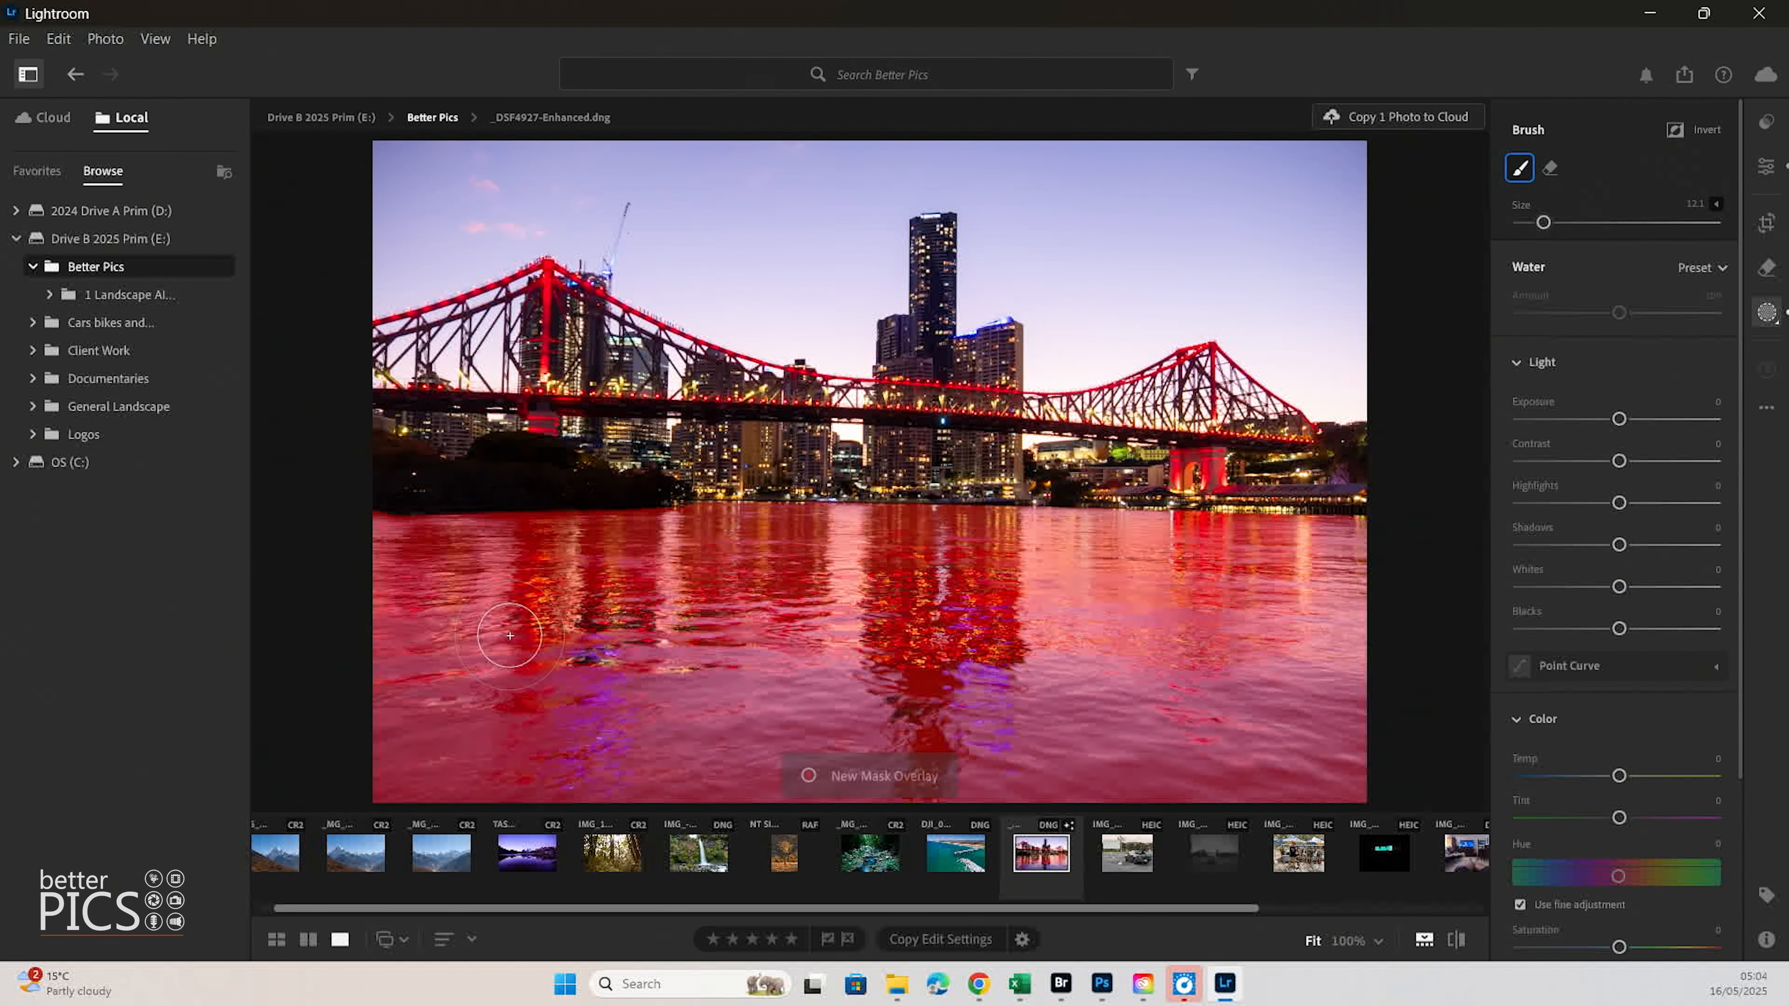
left_click_drag(1103, 566, 1003, 572)
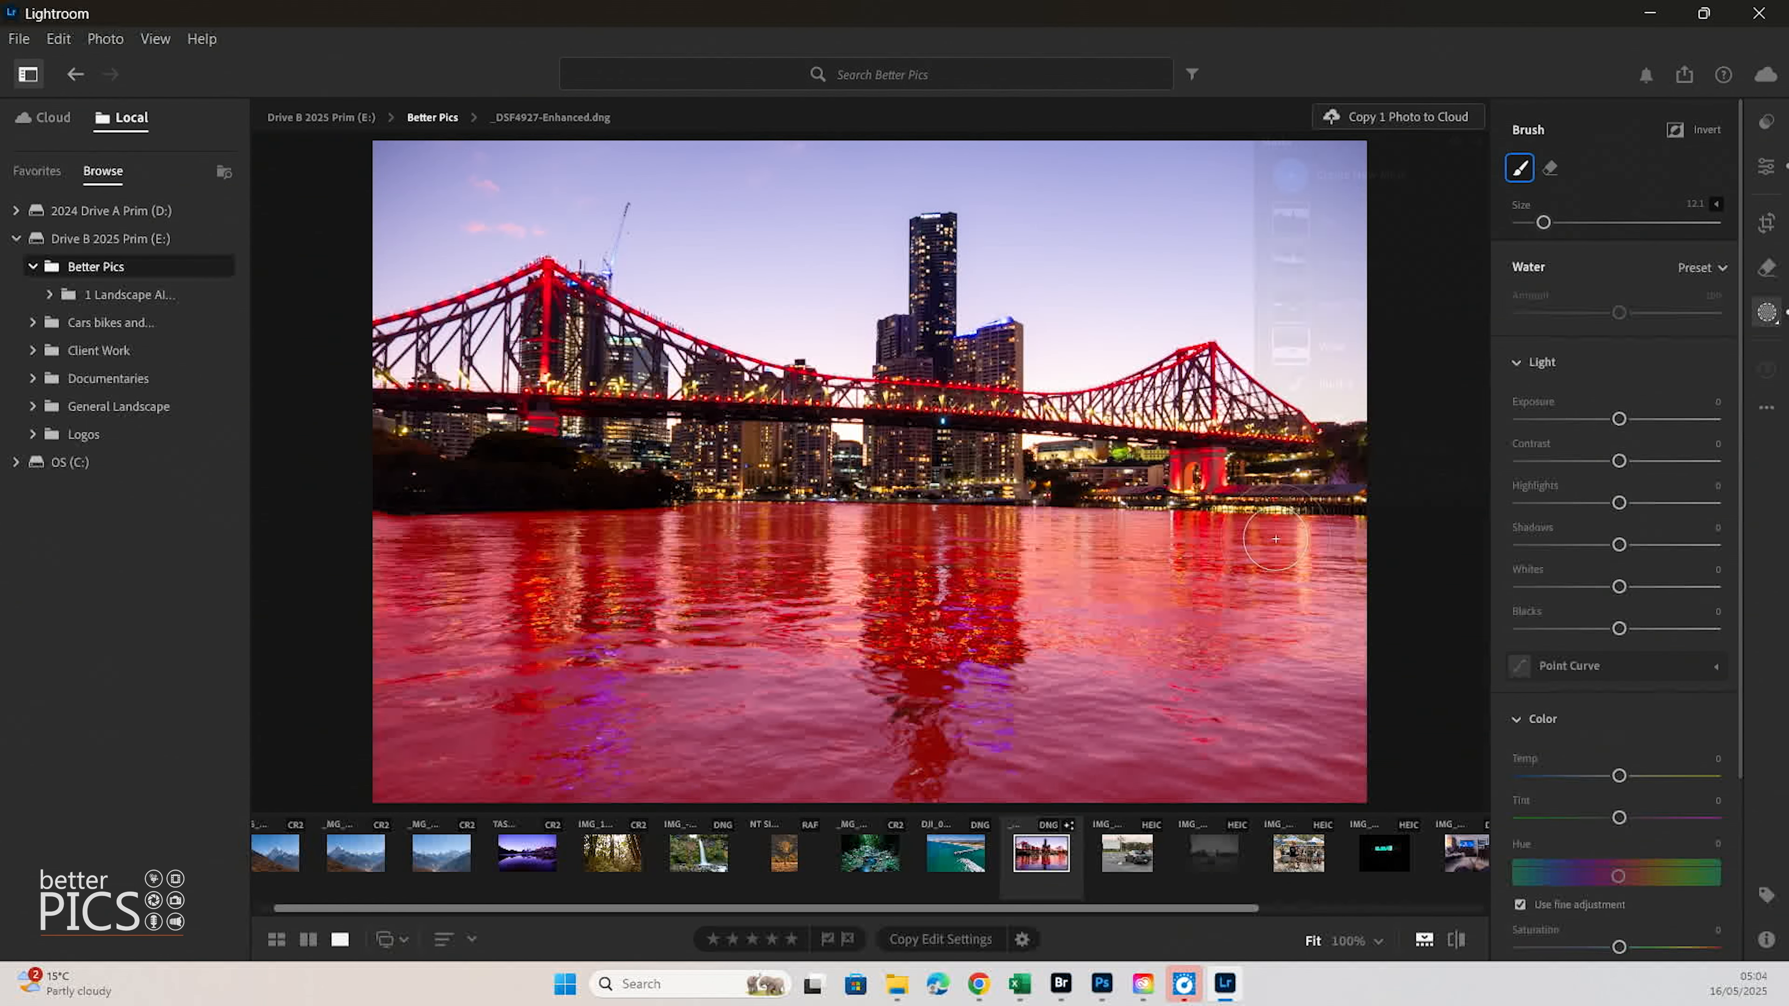
- Brighten and warm the river by setting the Water mask's Exposure to +0.60 and Temp to +40
left_click_drag(1619, 418, 1624, 419)
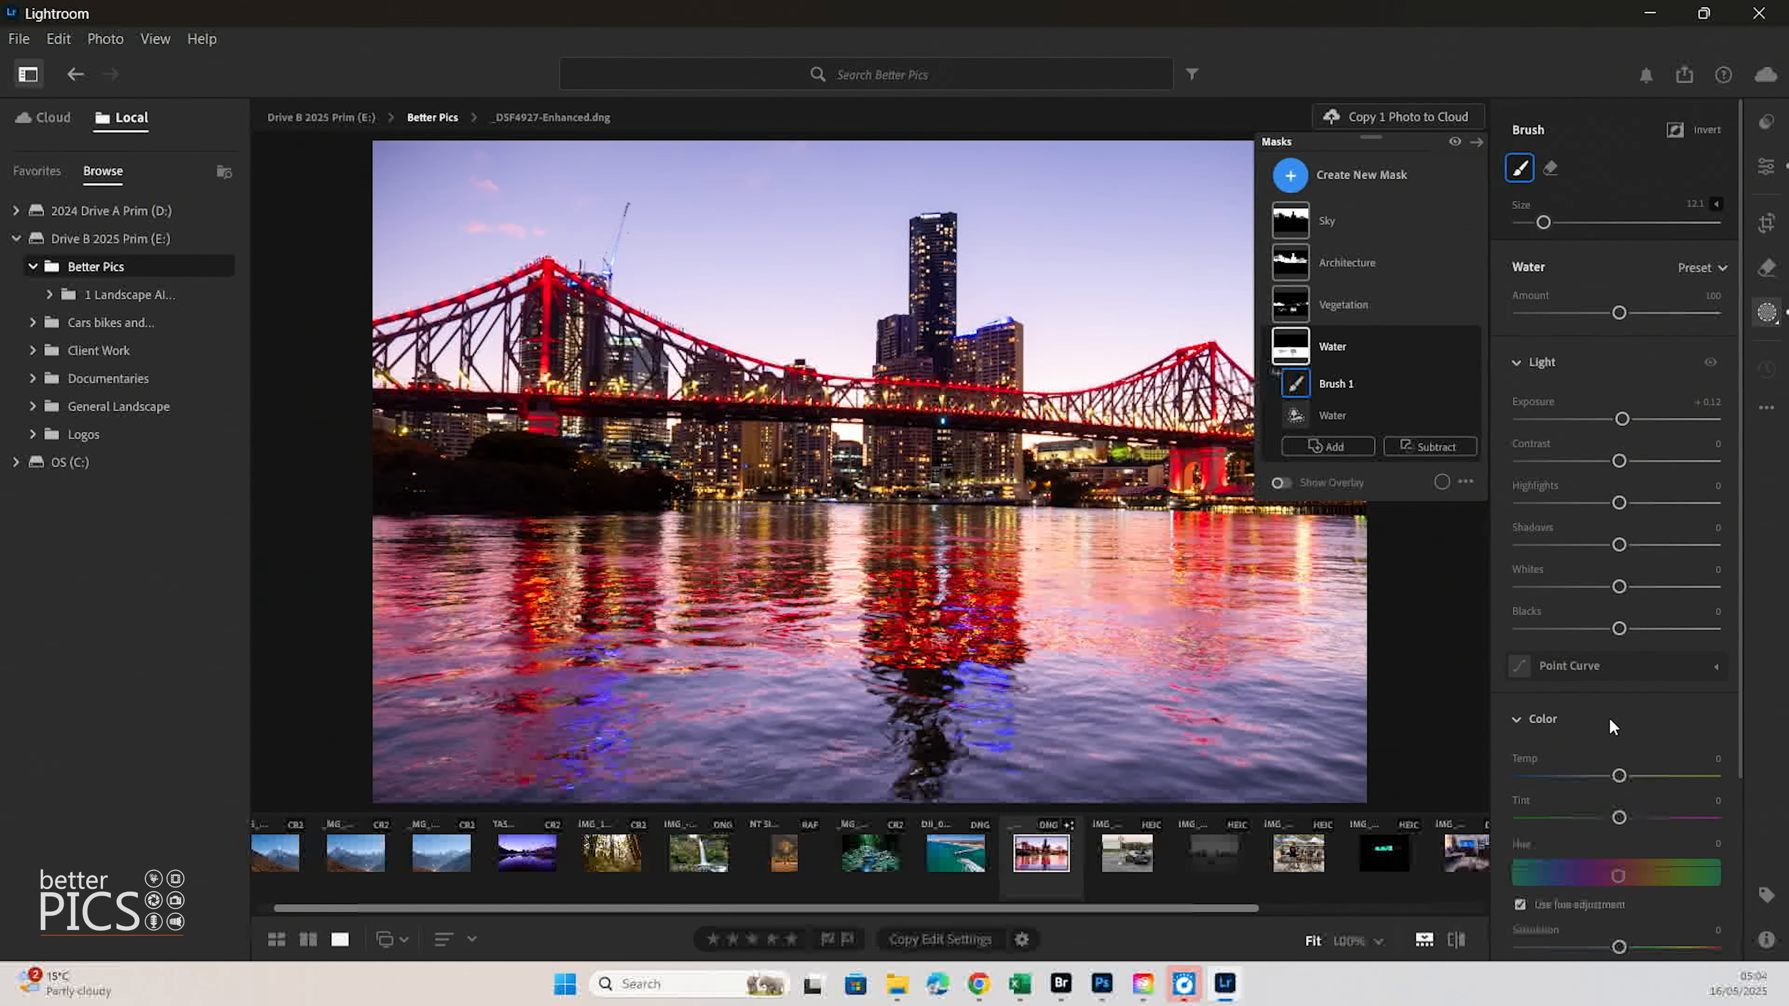
left_click_drag(1602, 773, 1660, 777)
left_click_drag(1622, 418, 1629, 418)
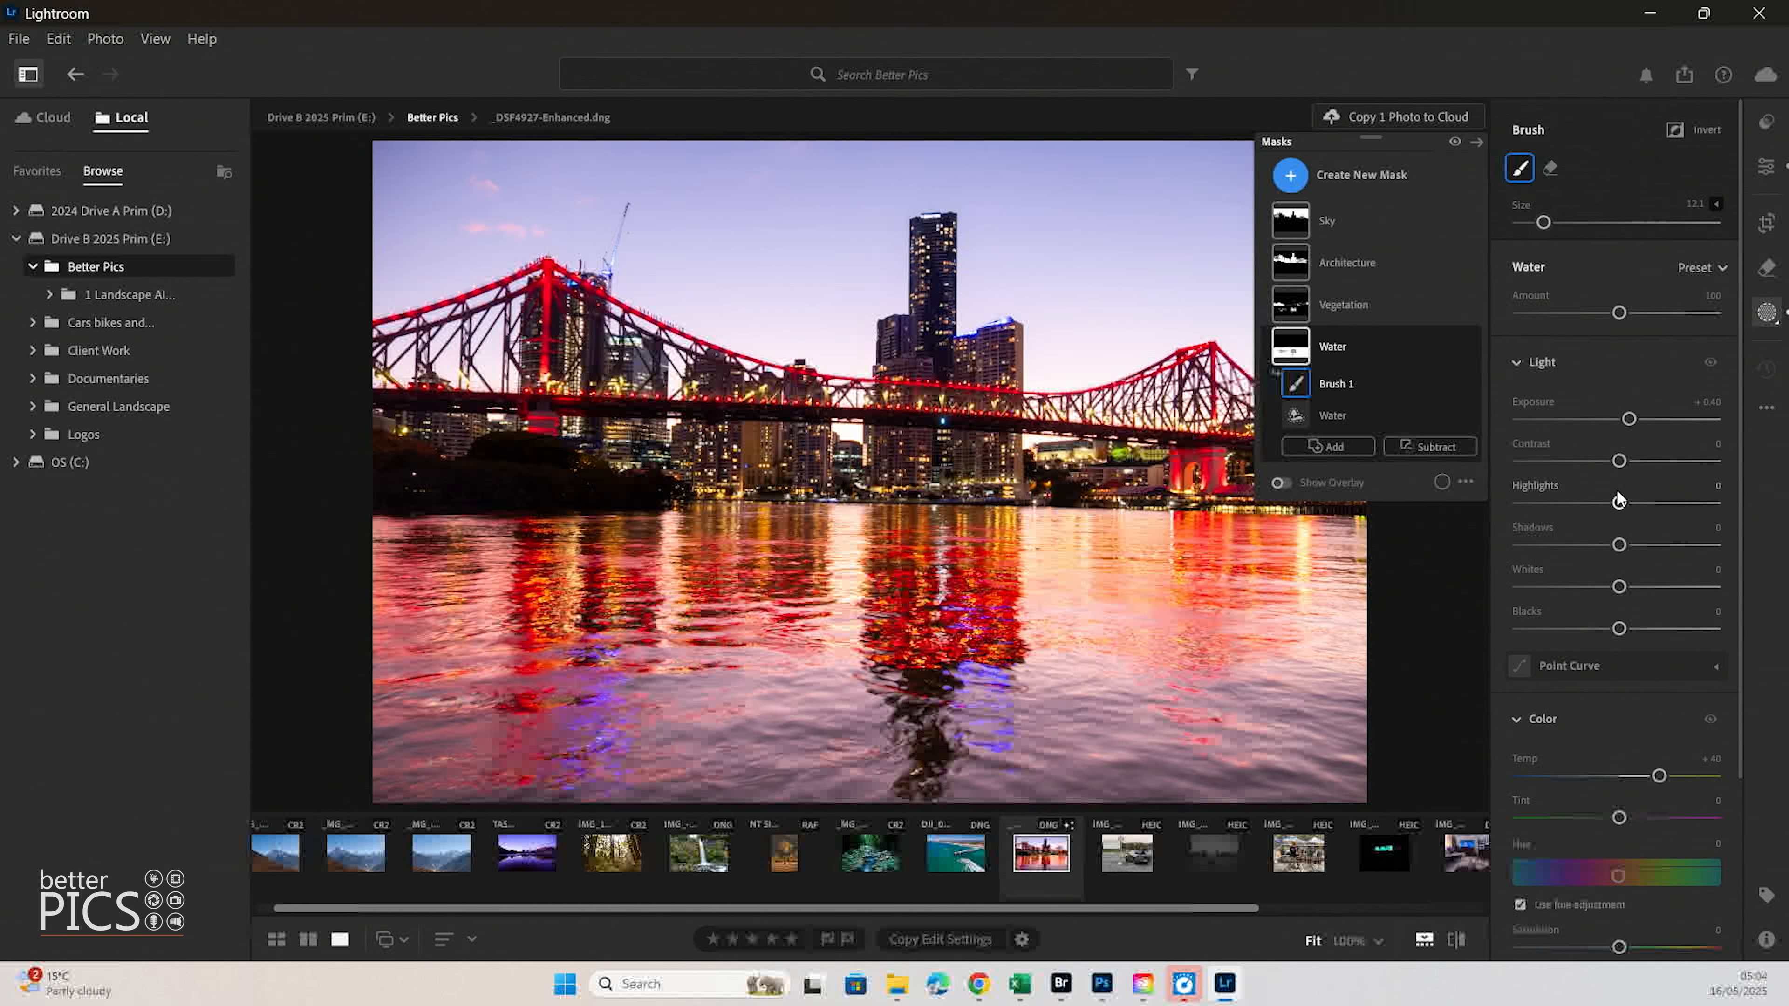